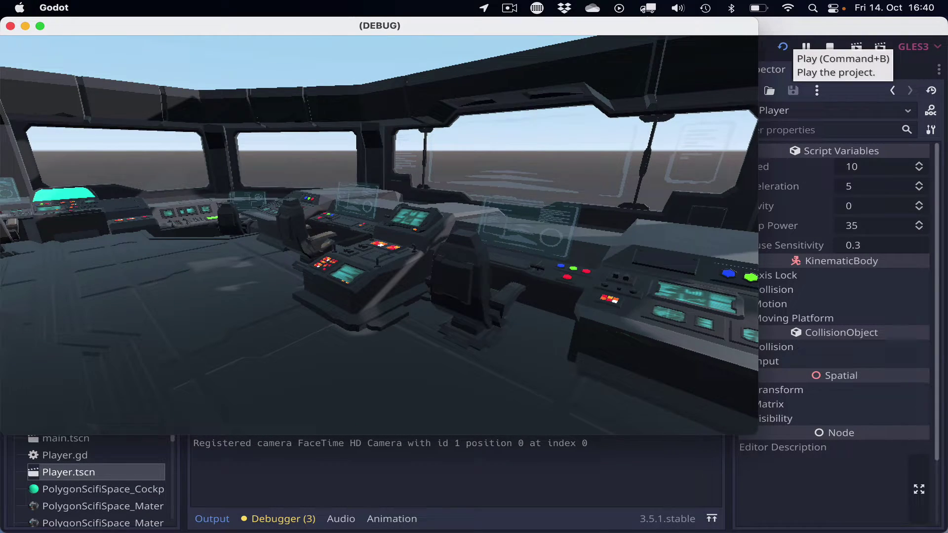
Walk the player through the running sci-fi cockpit level with WASD and the mouse
key(w)
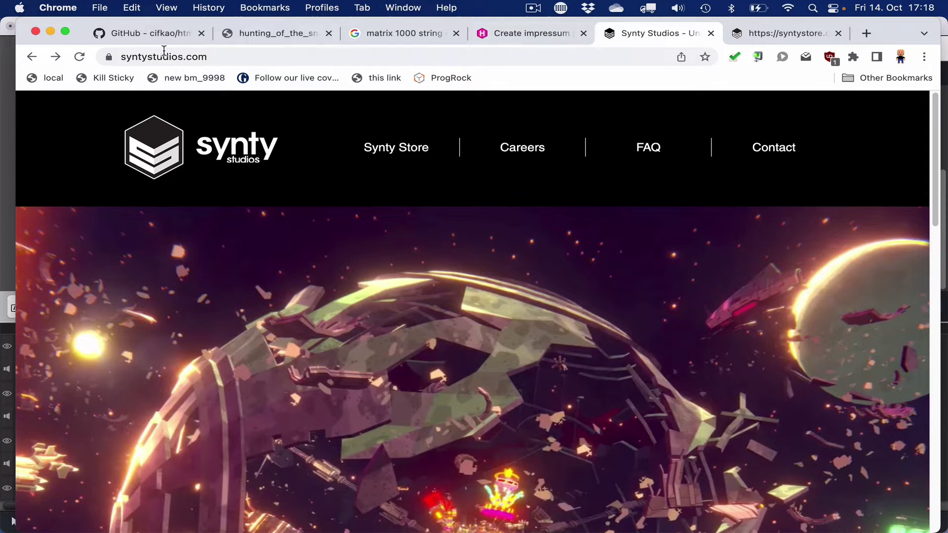
On syntystore.com, open the FAQ and expand 'Can I use your assets in other engines like Godot?'
click(57, 56)
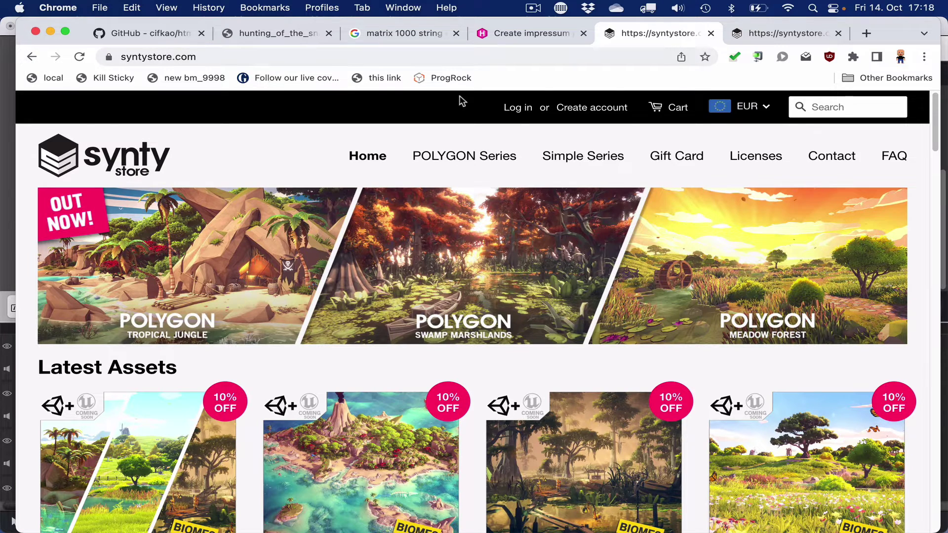
click(770, 33)
scroll(331, 374, down, 7)
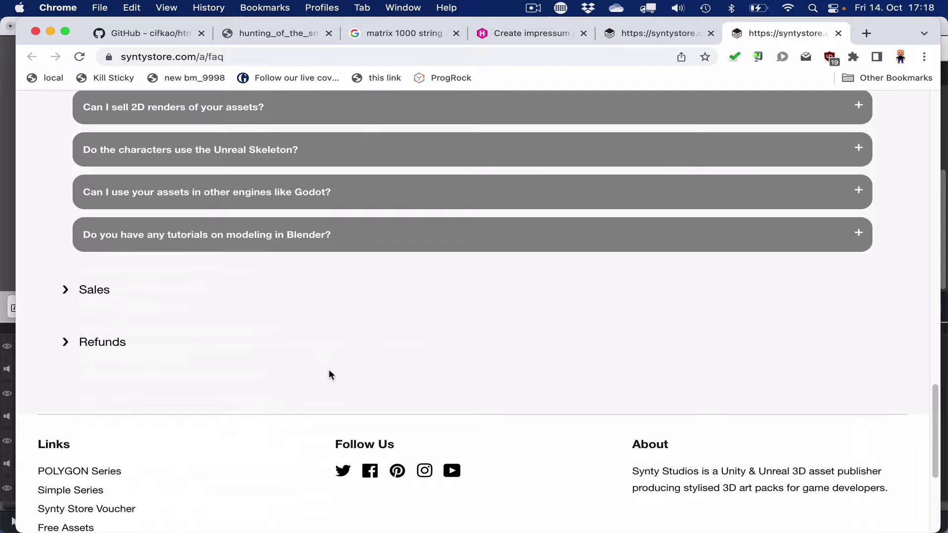
click(184, 196)
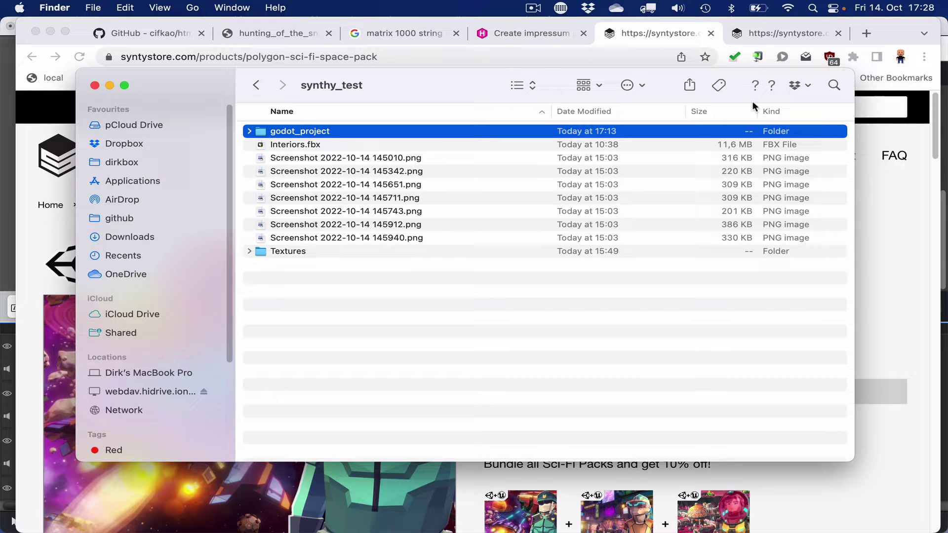
Feature the cockpit interior screenshot on the POLYGON - Sci-Fi Space Pack product page
key(super+Tab)
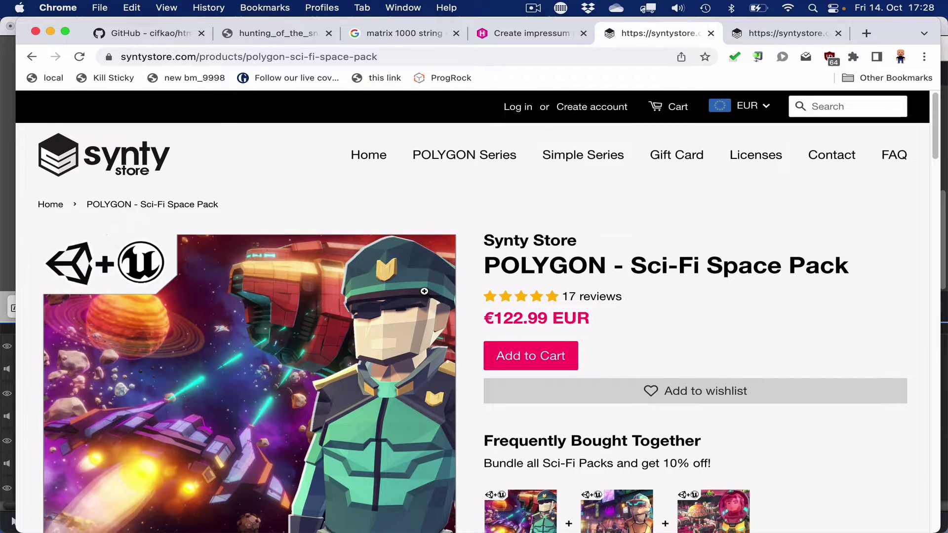
scroll(424, 292, down, 5)
scroll(424, 292, down, 3)
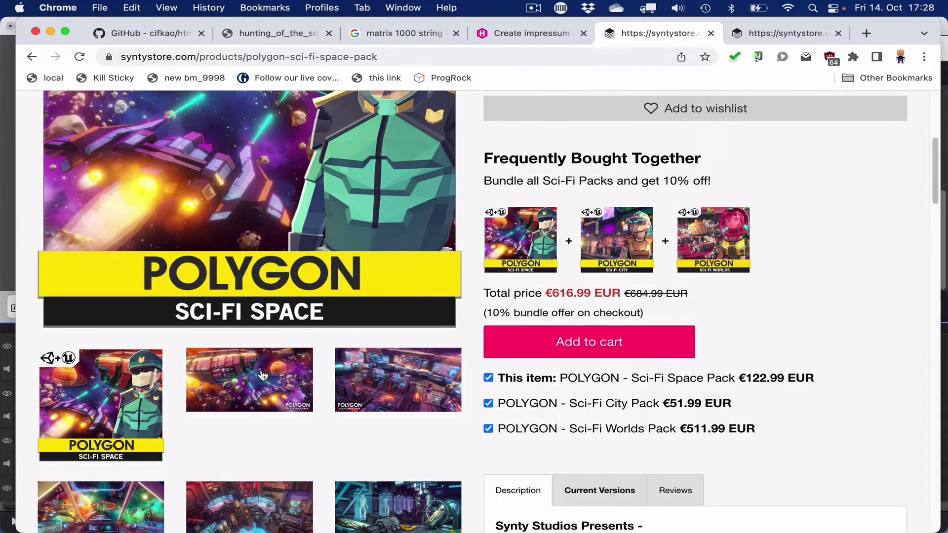
click(404, 388)
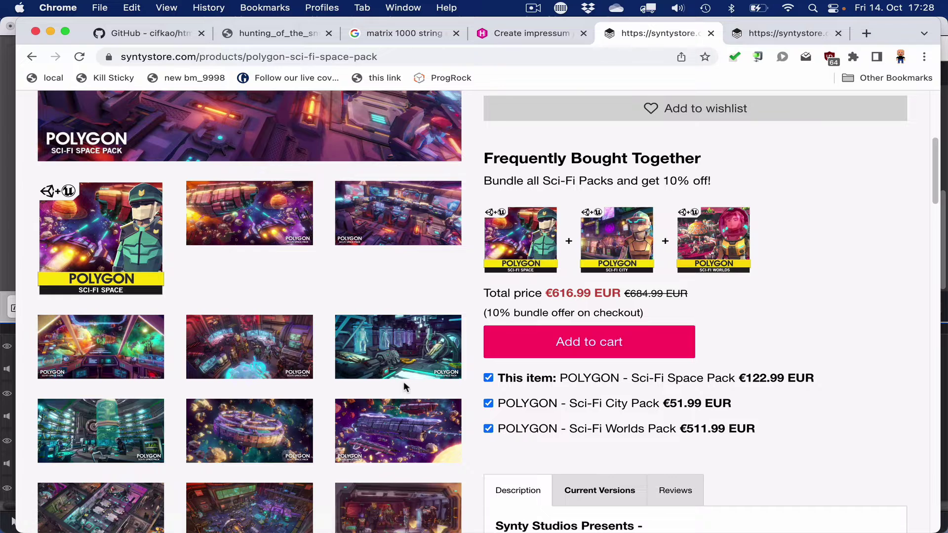
scroll(401, 368, up, 8)
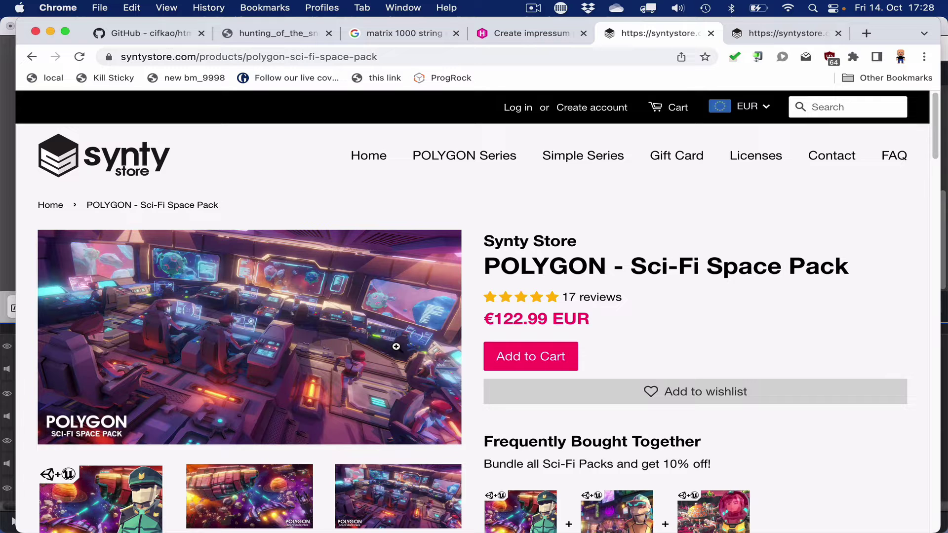
Quick Look Screenshot 2022-10-14 145010.png showing the Unity Demo_Interior scene
key(super+Tab)
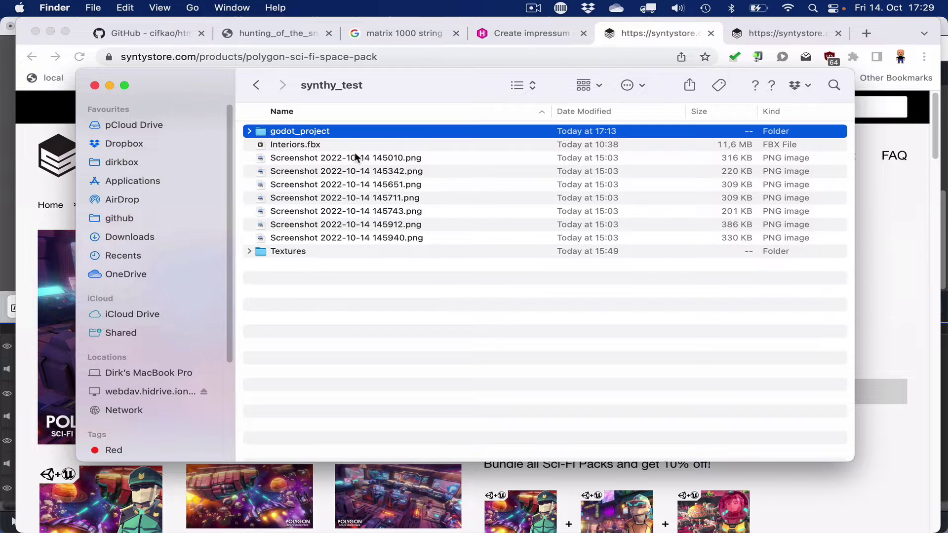
click(354, 157)
key(space)
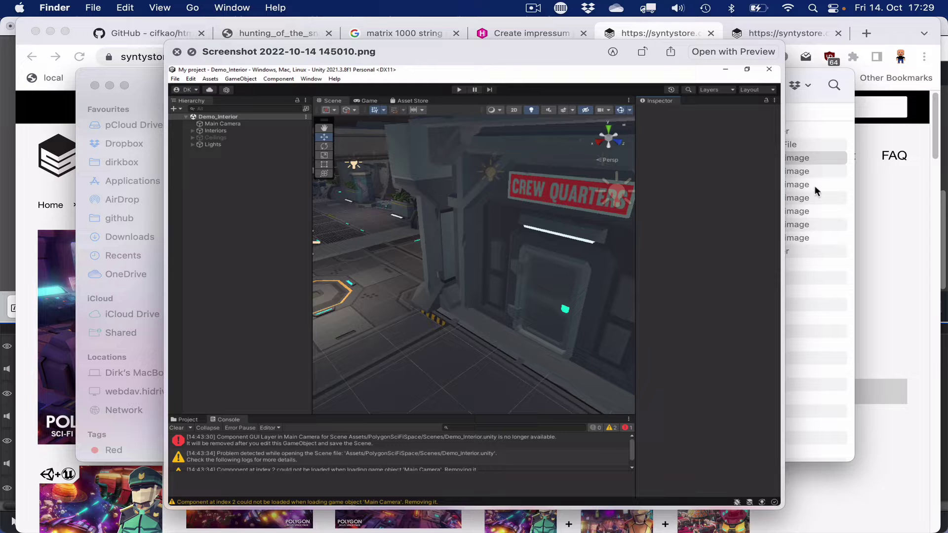
Step through four screenshots to Screenshot 2022-10-14 145743.png showing FBX Exporter 4.1.2
key(Down)
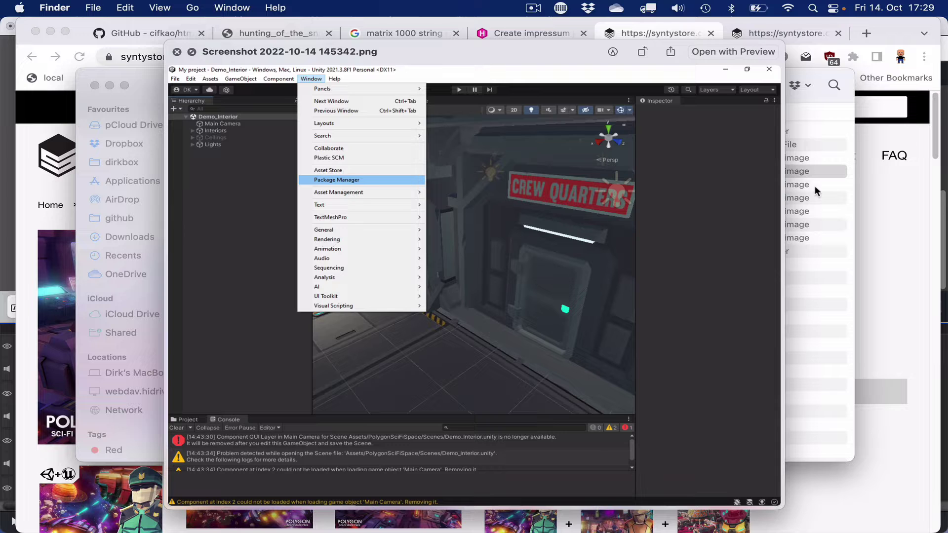
key(Down)
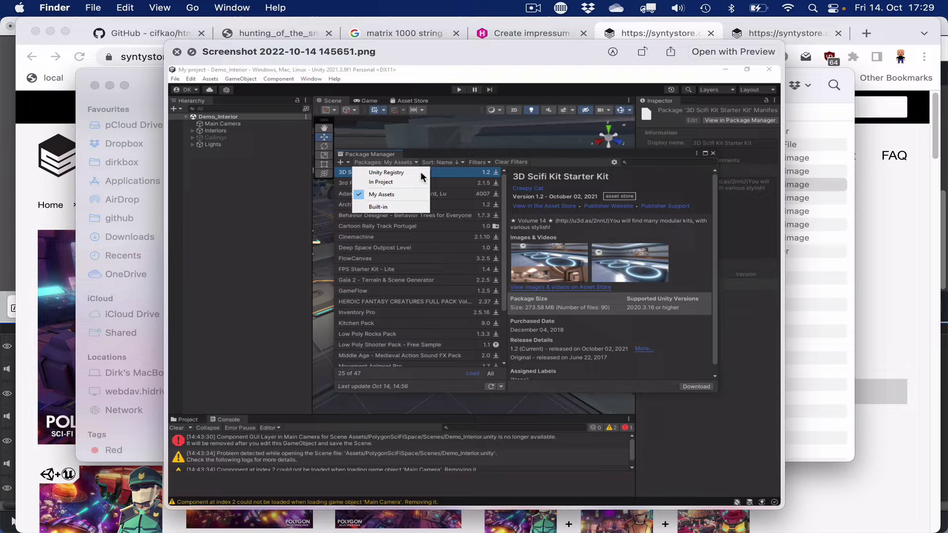
key(Down)
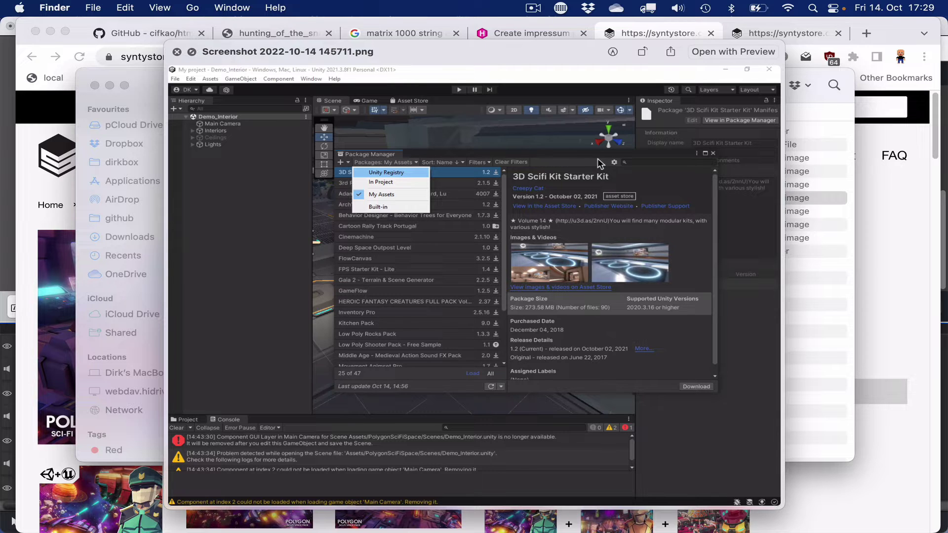
key(Down)
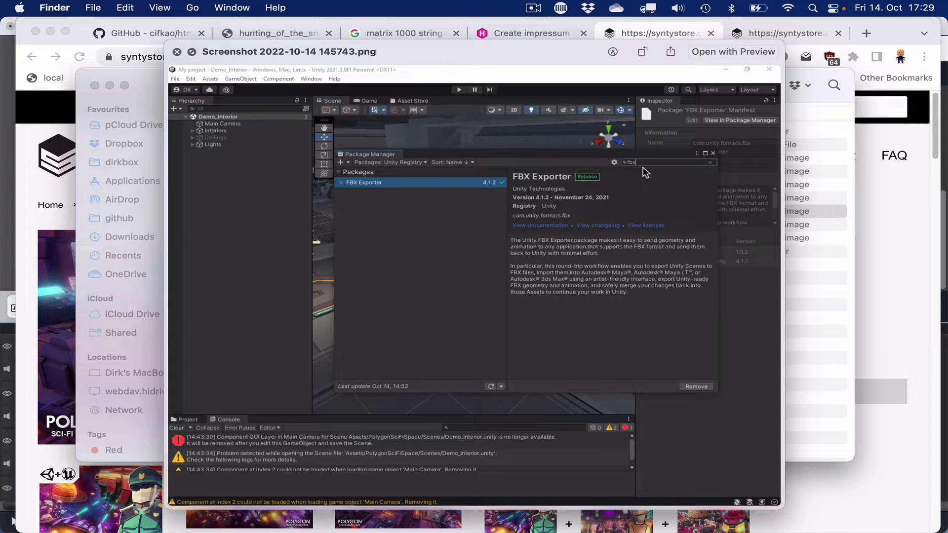
View the last two screenshots covering the export of the interiors to FBX
key(Down)
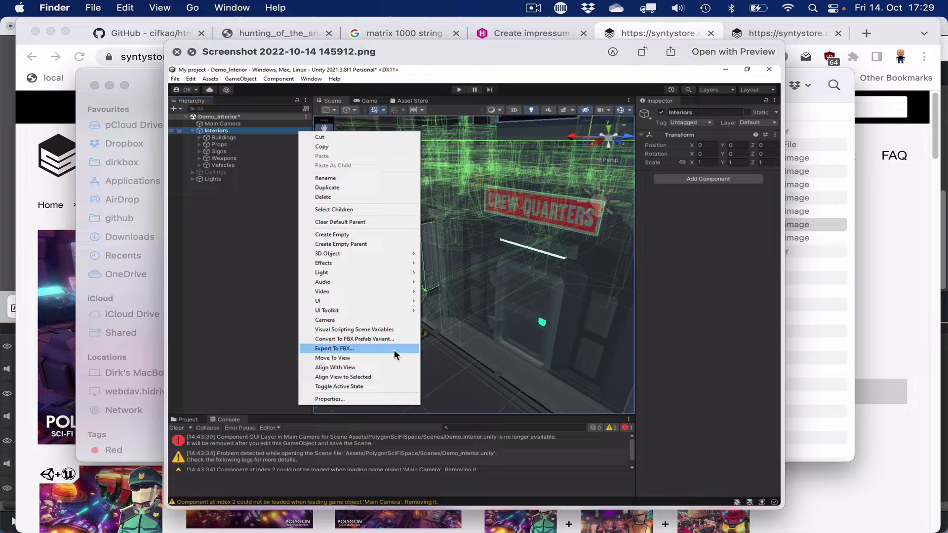
key(Down)
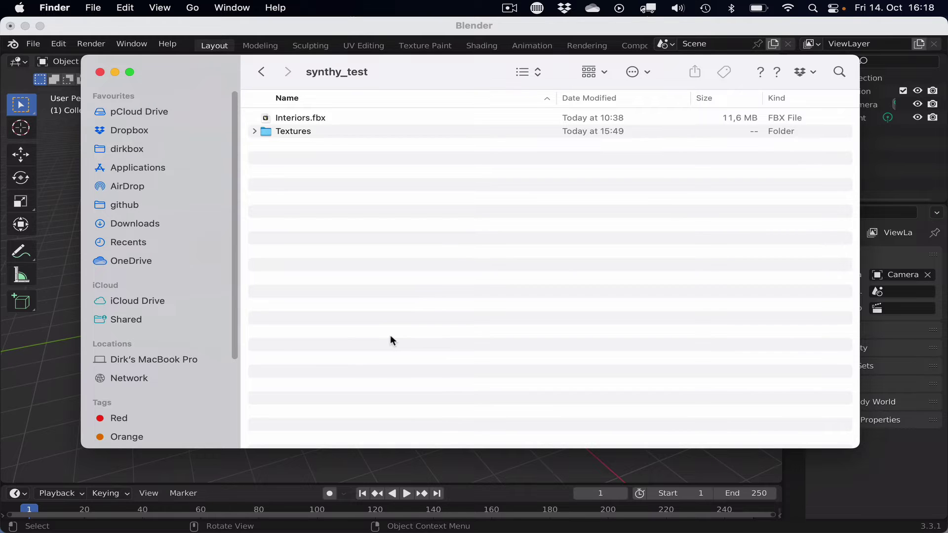
Import Interiors.fbx from the recent synthy_test folder via File > Import > FBX
key(super+Tab)
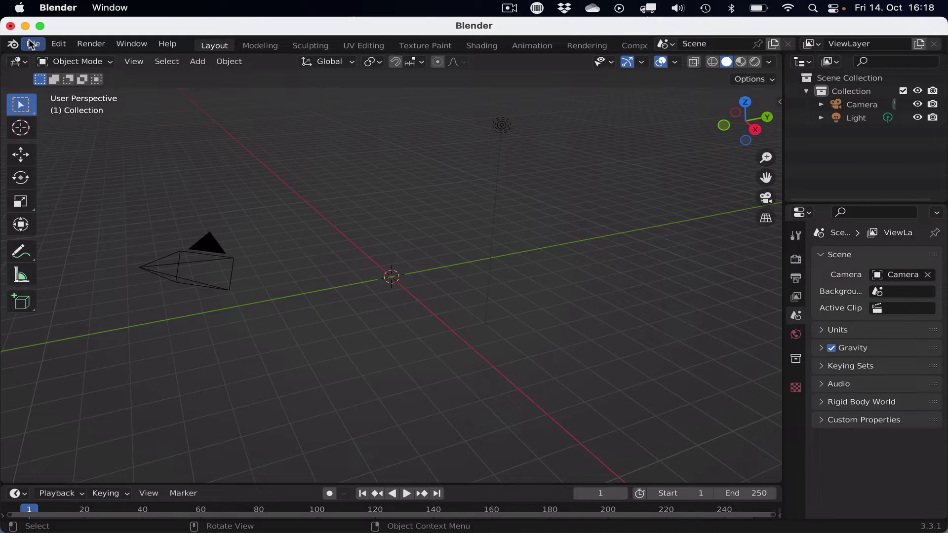
click(31, 45)
mouse_move(110, 224)
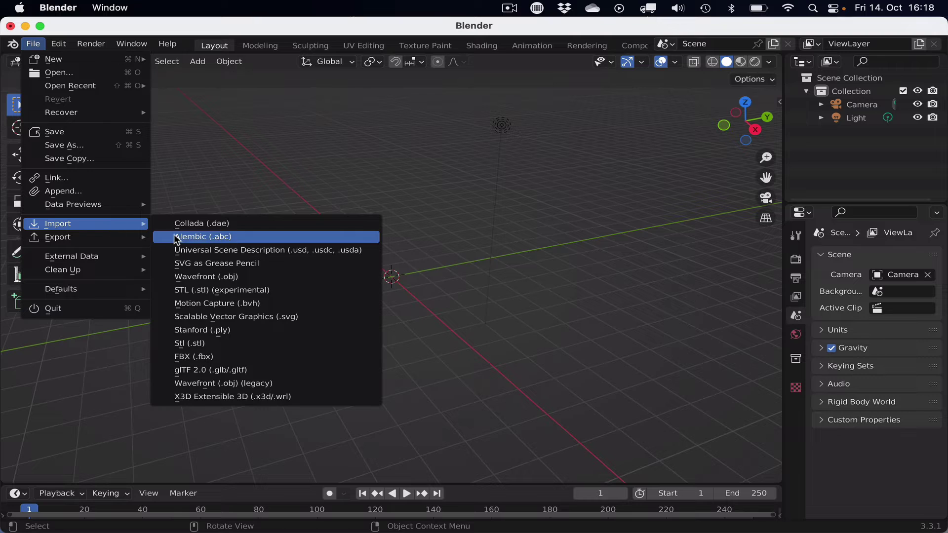
click(240, 367)
click(151, 339)
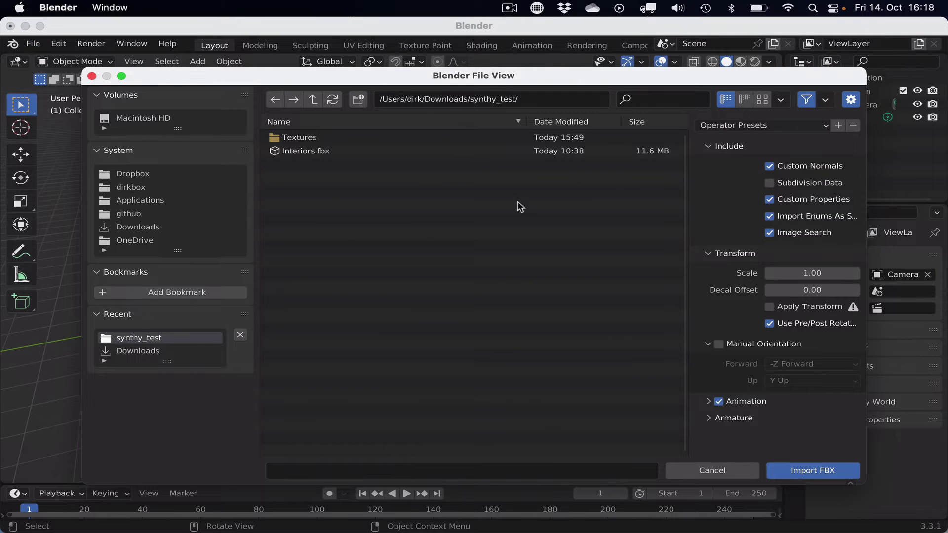
click(336, 152)
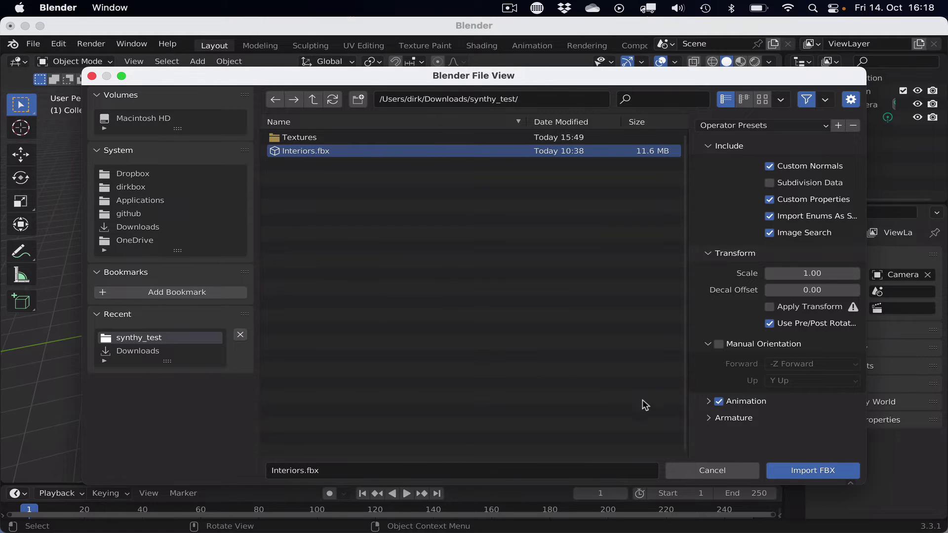
click(845, 473)
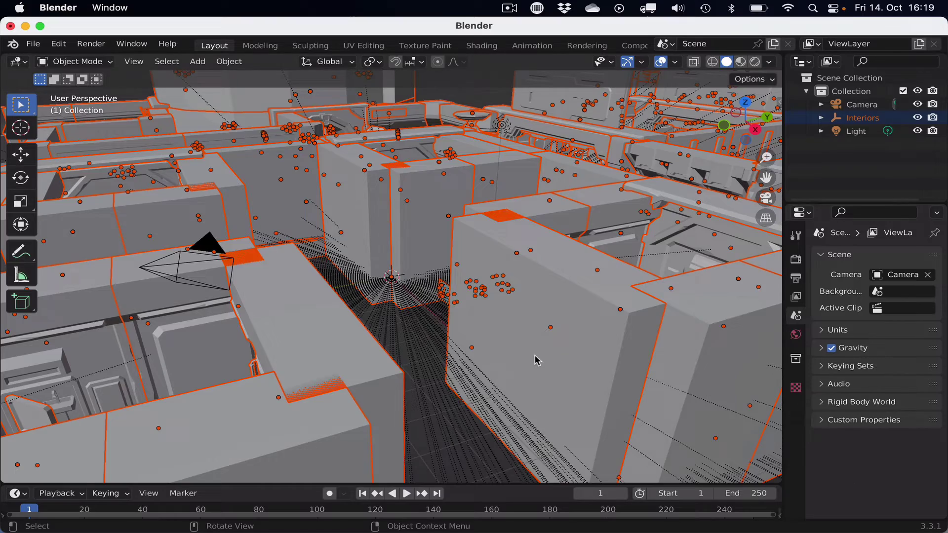
Use Material Preview shading, zoom out to the whole model, and widen the outliner/properties area
scroll(533, 354, up, 8)
scroll(532, 347, down, 10)
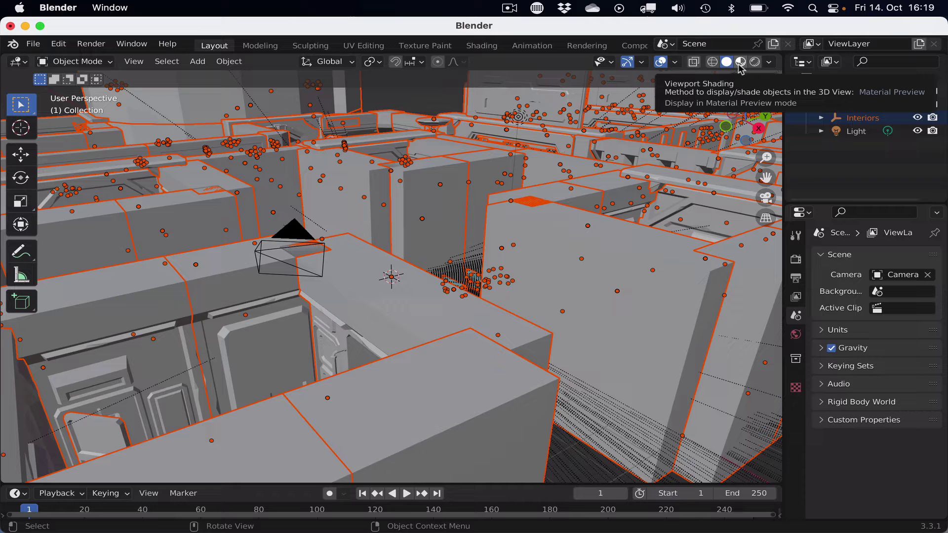
click(740, 62)
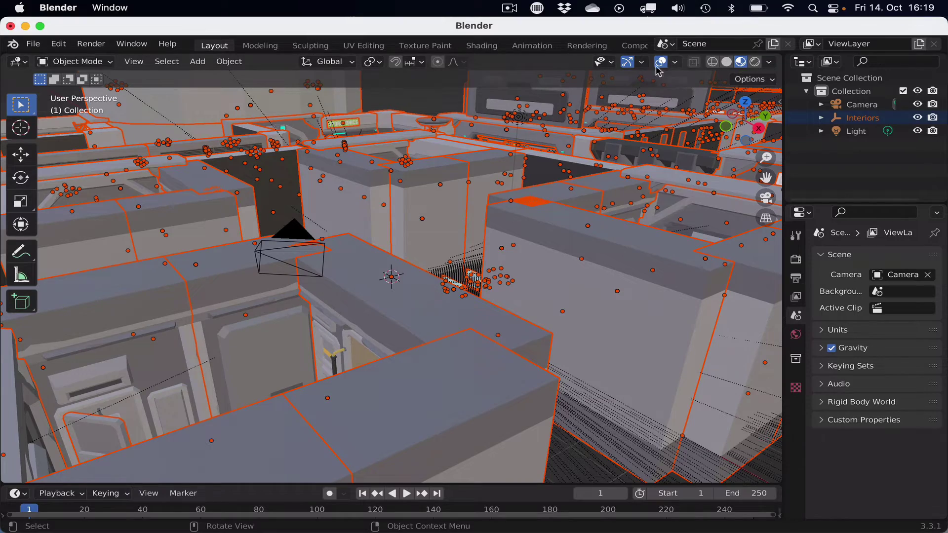
scroll(596, 192, down, 3)
scroll(596, 193, down, 2)
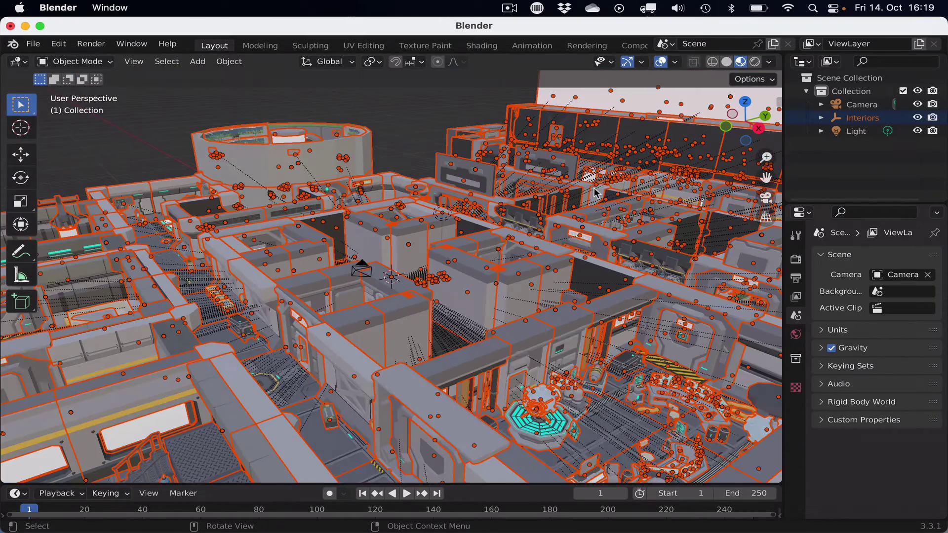
scroll(596, 192, down, 5)
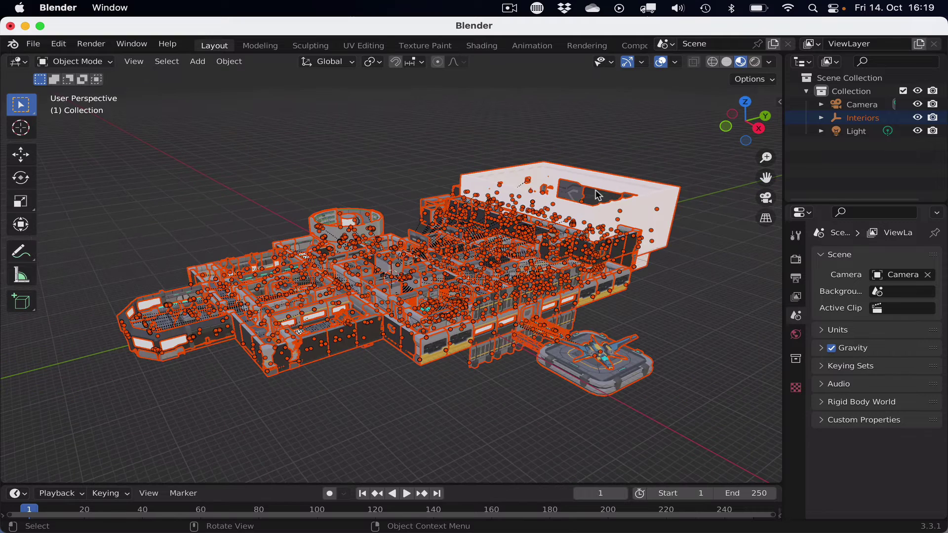
scroll(597, 194, up, 1)
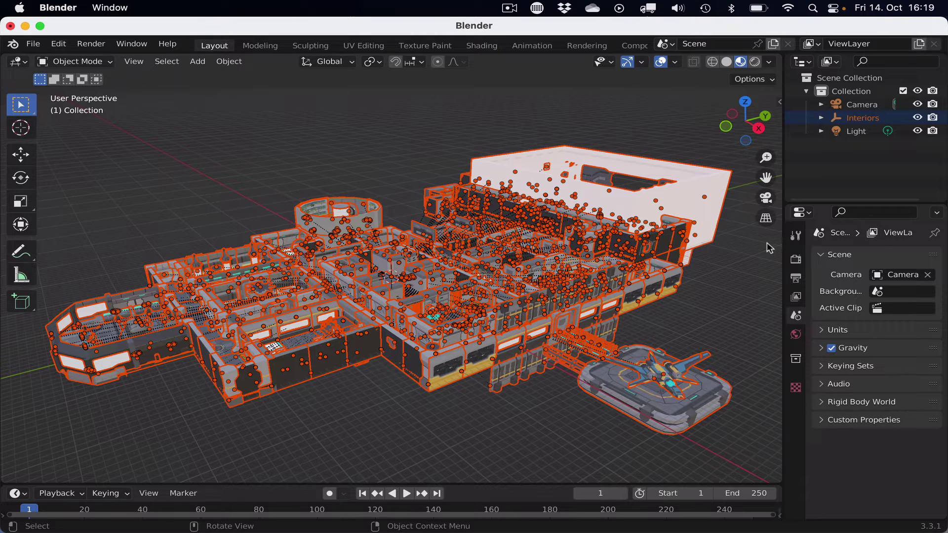
drag(779, 250, 667, 234)
Deselect all, expand Interiors > Buildings, and range-select SM_Bld_Bridge_Chair_01 to SM_Bld_Wall_Tube_01
click(702, 118)
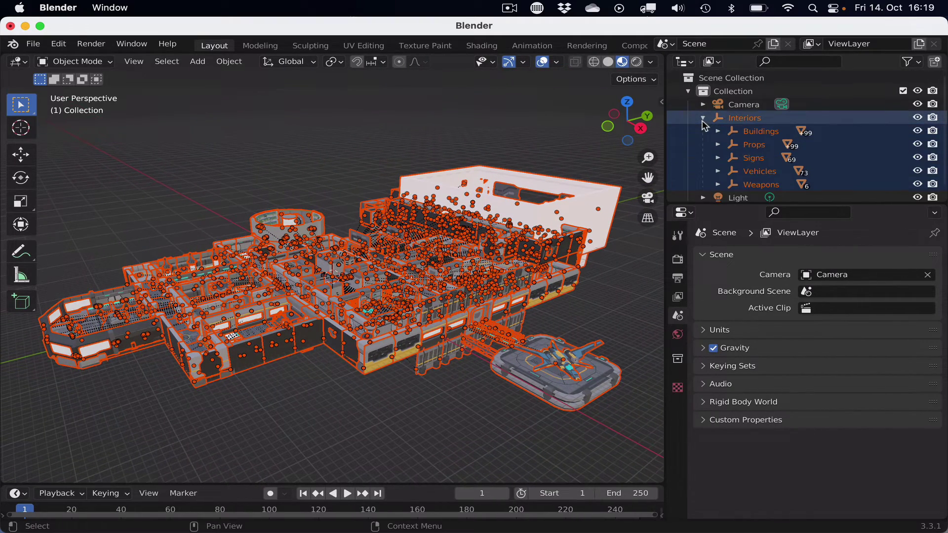
click(408, 142)
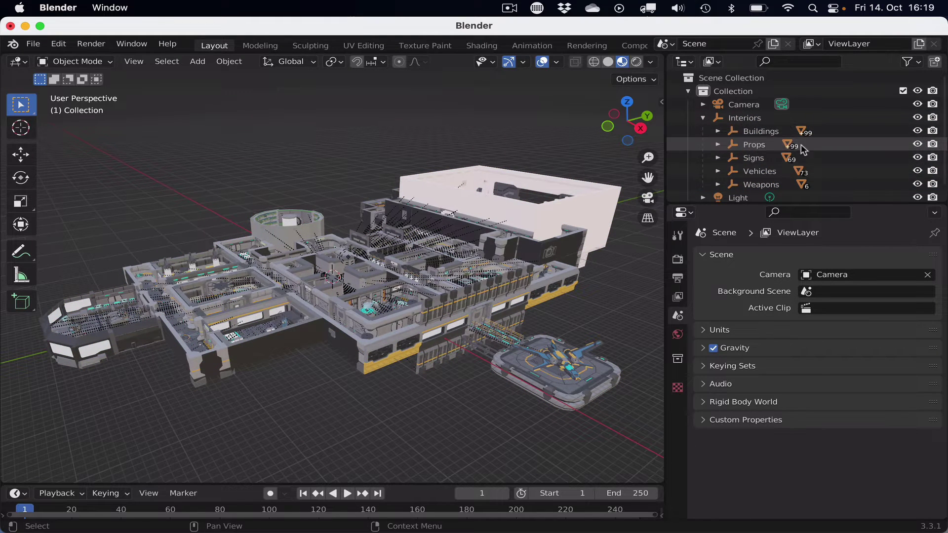
click(761, 138)
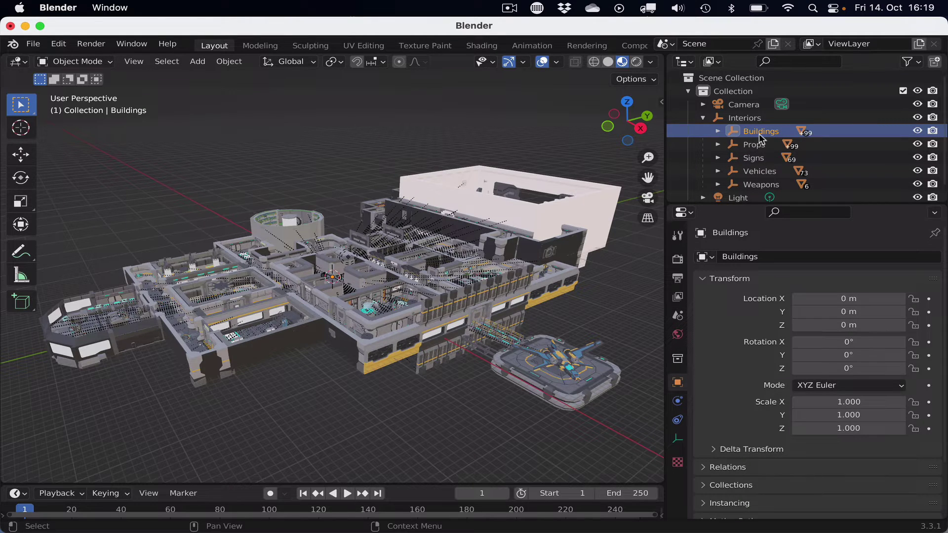
click(718, 132)
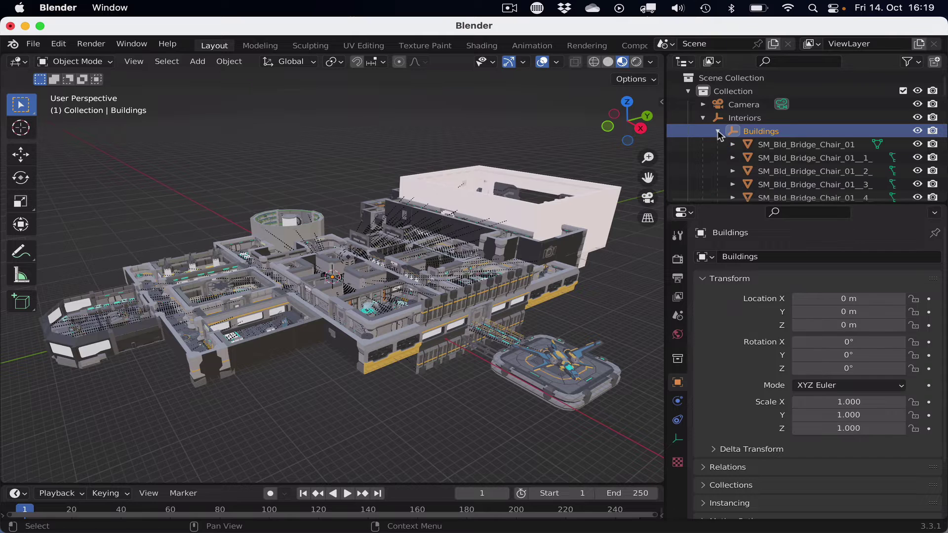
click(779, 146)
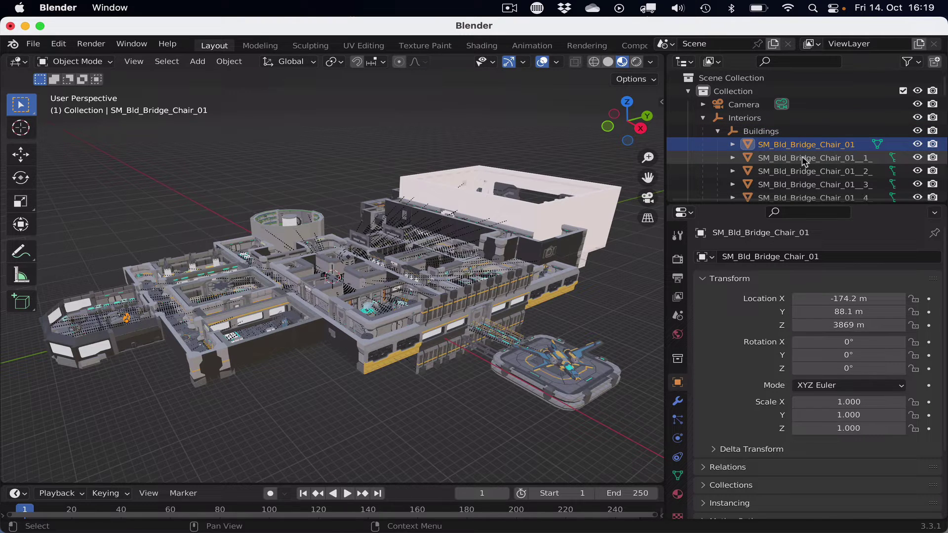
scroll(803, 157, down, 20)
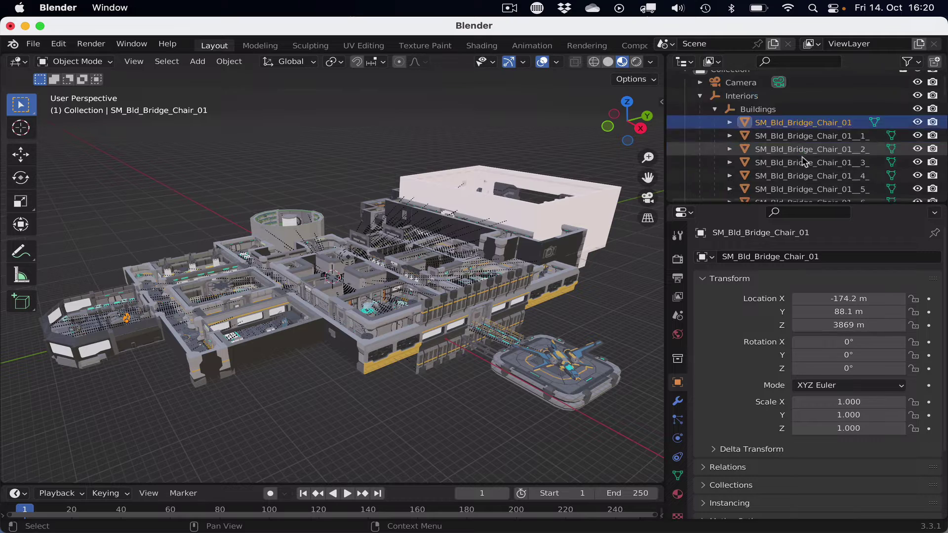
scroll(805, 162, down, 20)
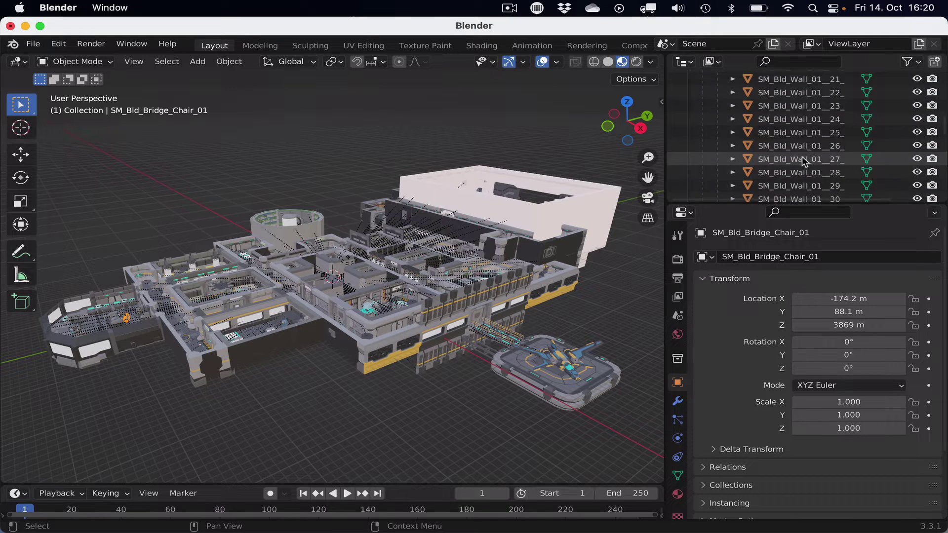
scroll(805, 162, down, 15)
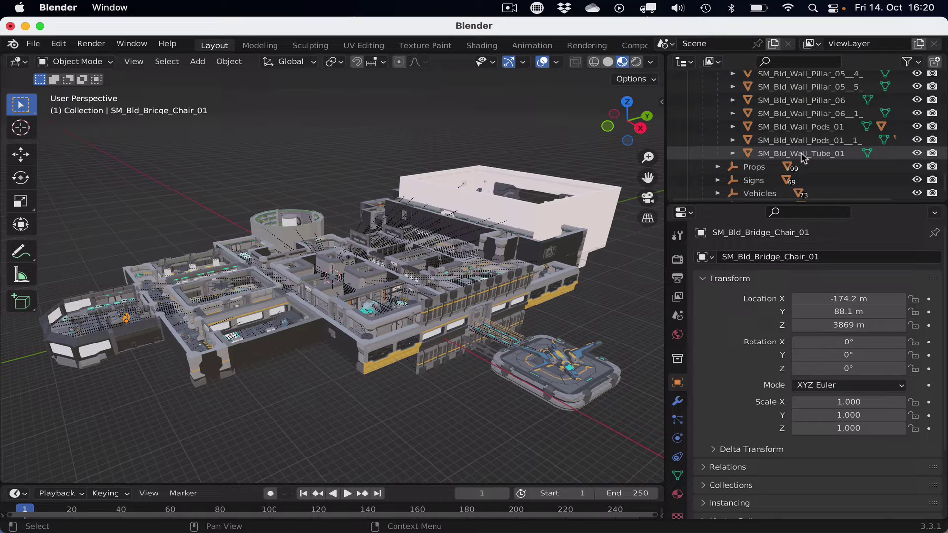
shift+click(804, 154)
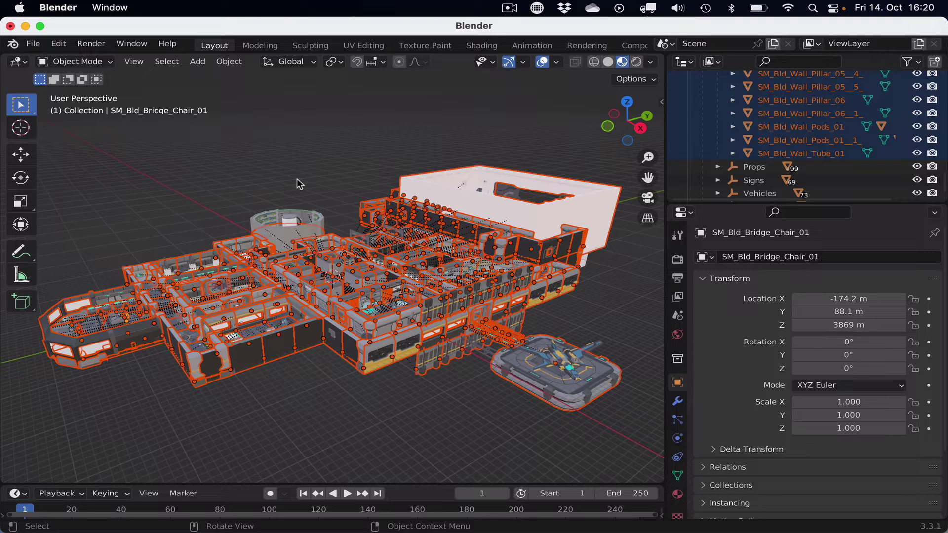
Batch rename the 576 objects with Set Name, Suffix method, adding '-col'
key(ctrl)
key(ctrl+F2)
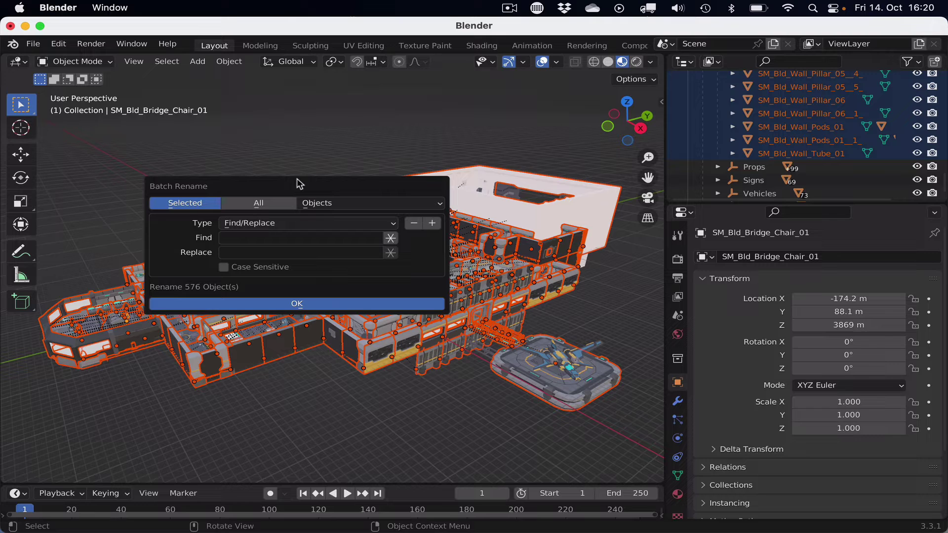
click(387, 224)
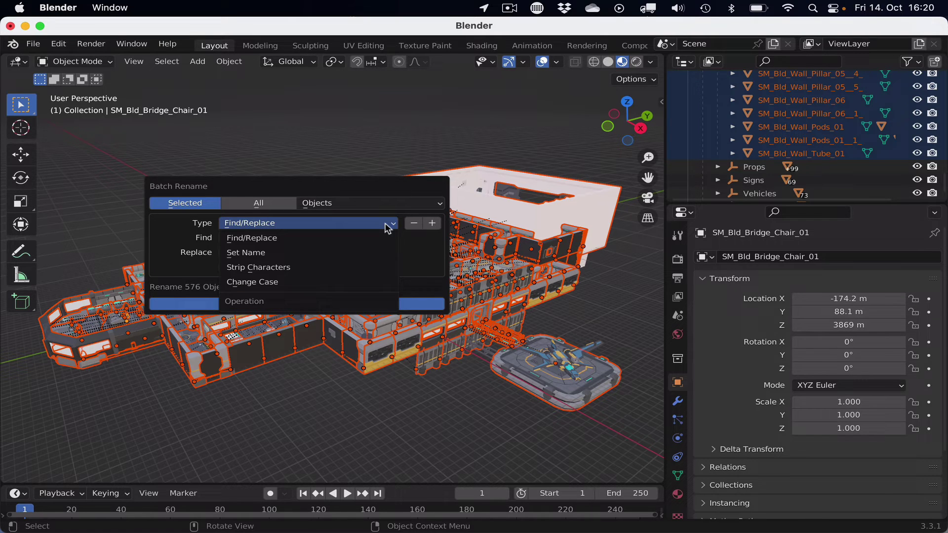
click(273, 253)
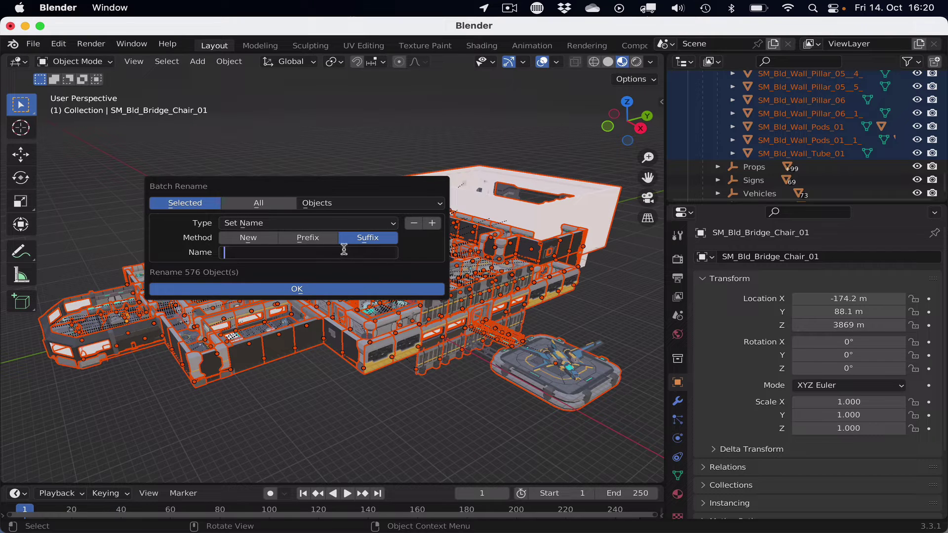
text(-col)
click(302, 291)
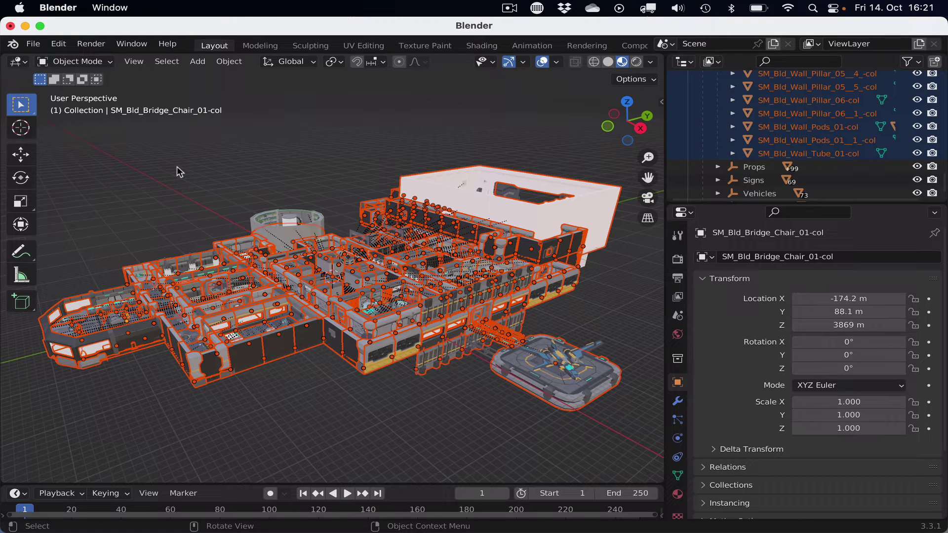
Export the Blender scene as glTF 2.0 binary synthy_test.glb into the synthy_test folder
click(36, 44)
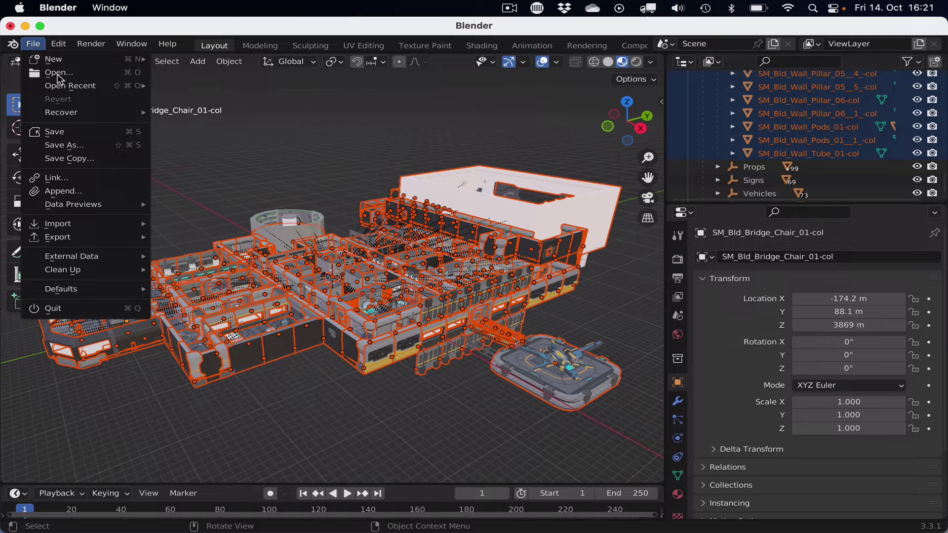
mouse_move(126, 239)
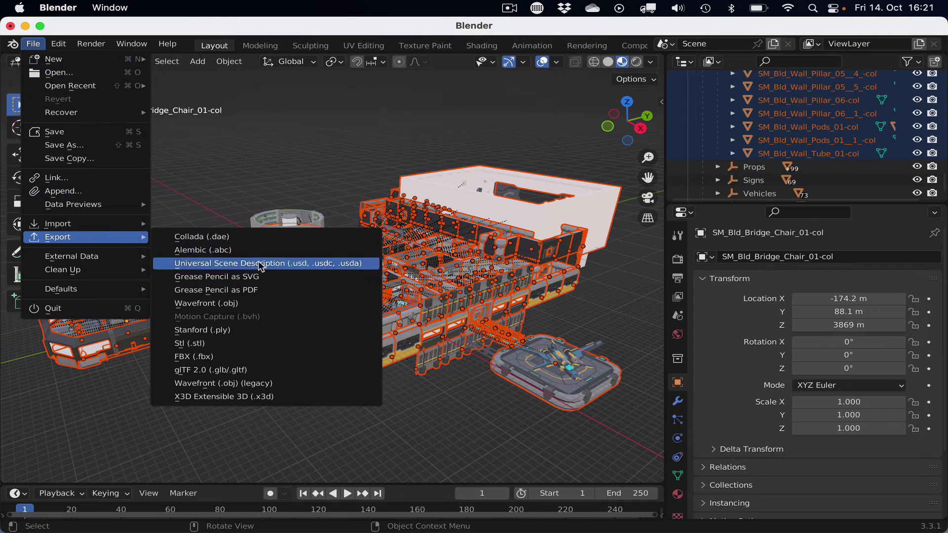
click(302, 370)
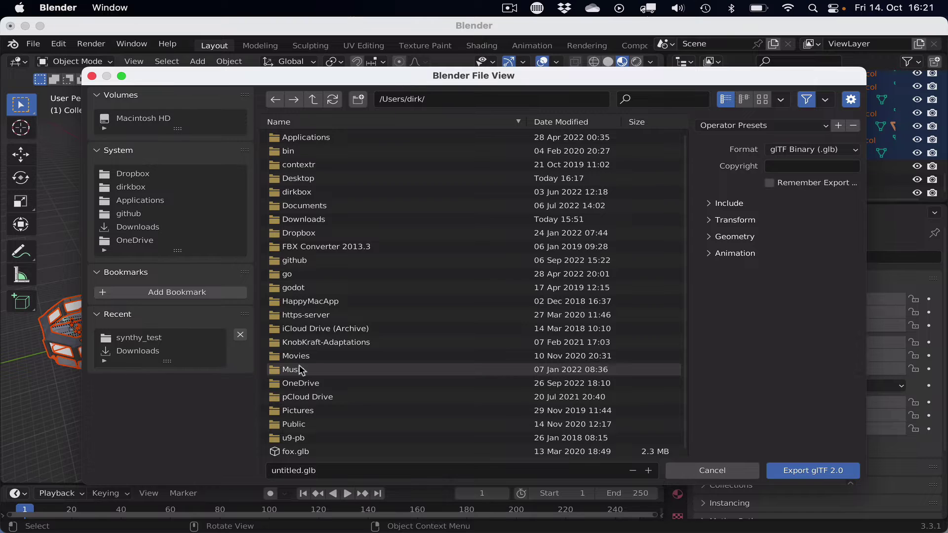
click(155, 339)
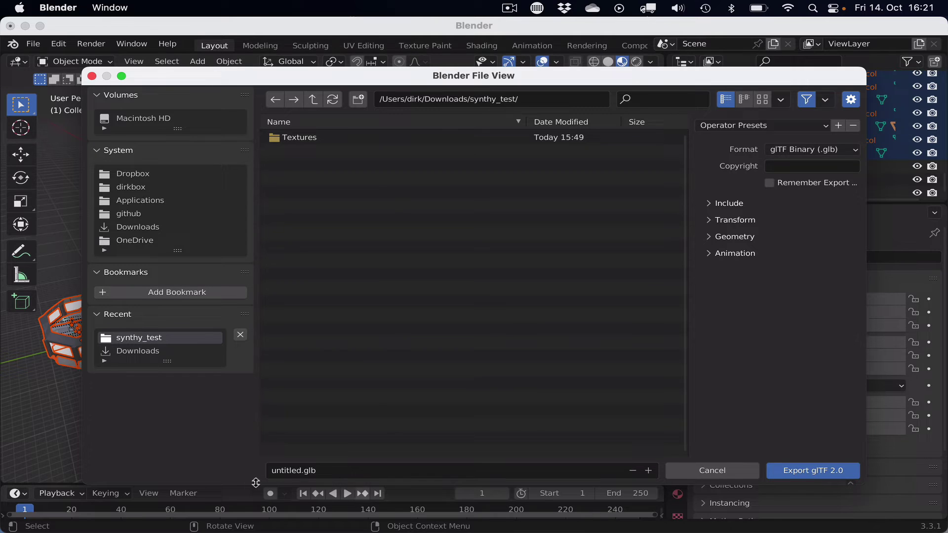
click(293, 470)
text(syn)
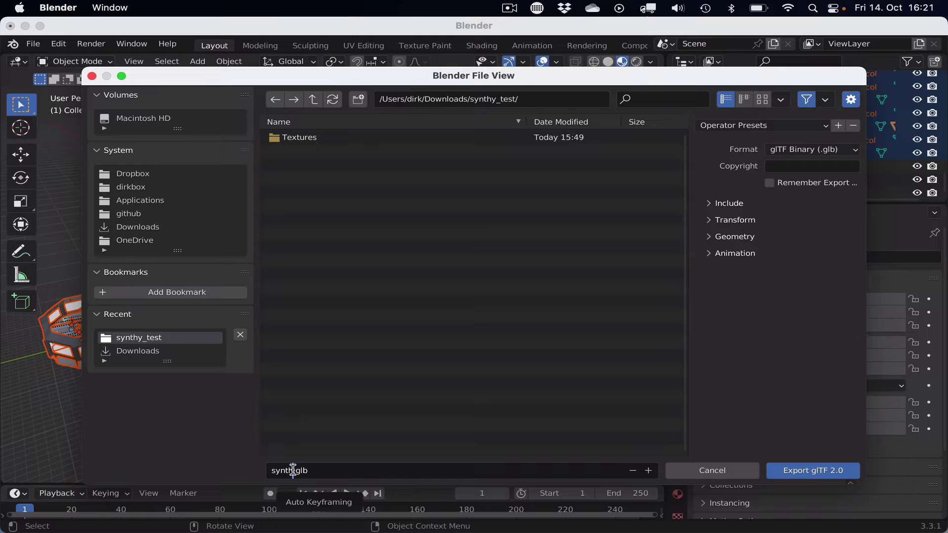
text(y_test)
click(812, 472)
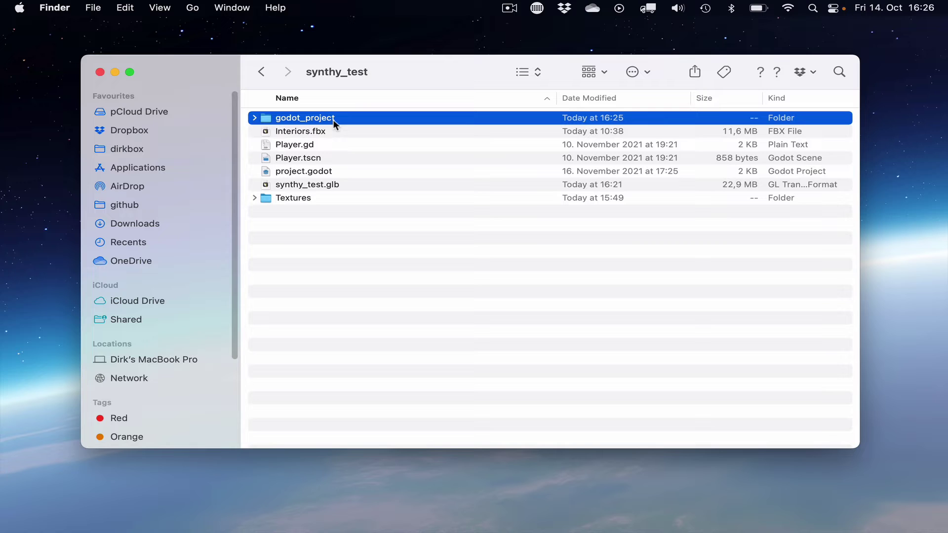
Move Player.gd, Player.tscn and project.godot into godot_project and open that folder
click(311, 147)
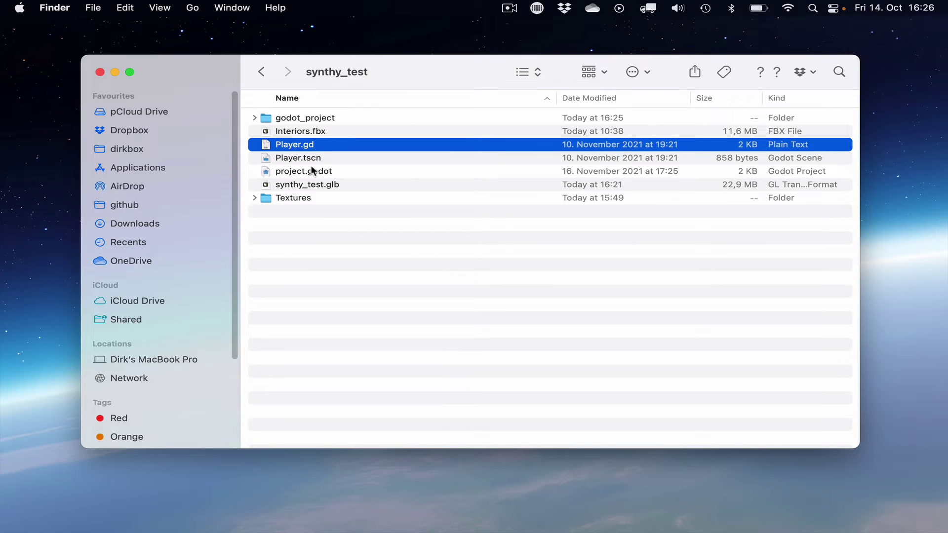
shift+click(326, 172)
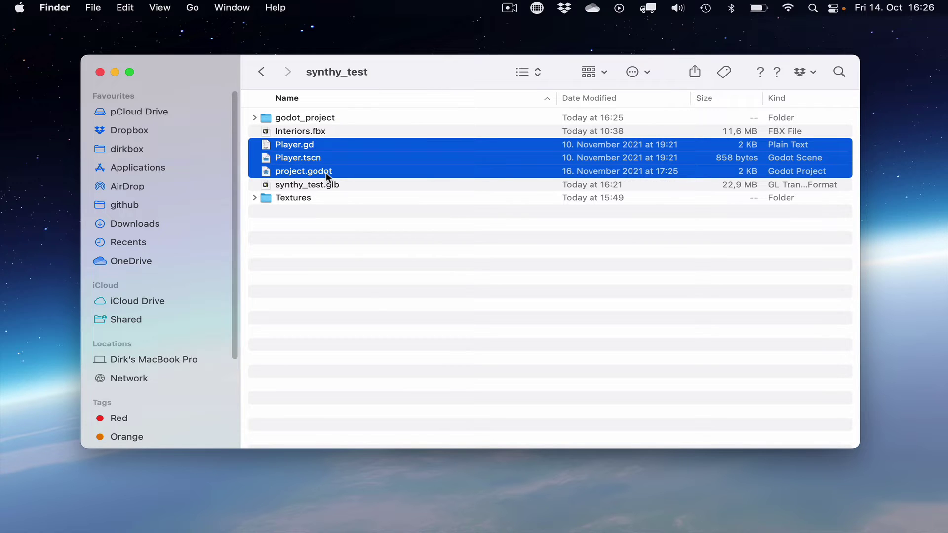
drag(298, 144, 325, 120)
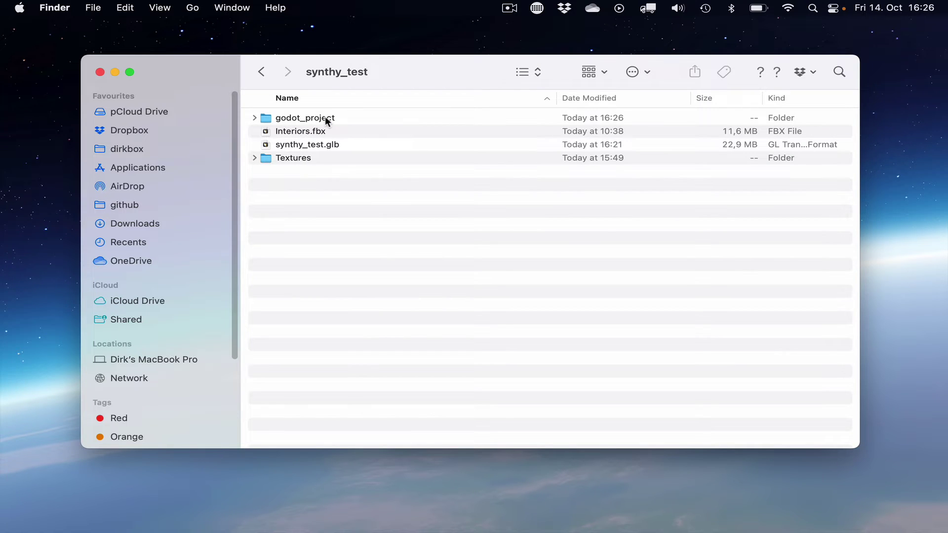
double_click(325, 118)
In Terminal, cd into Downloads/synthy_test/godot_project/ and run godot -e
key(super+Tab)
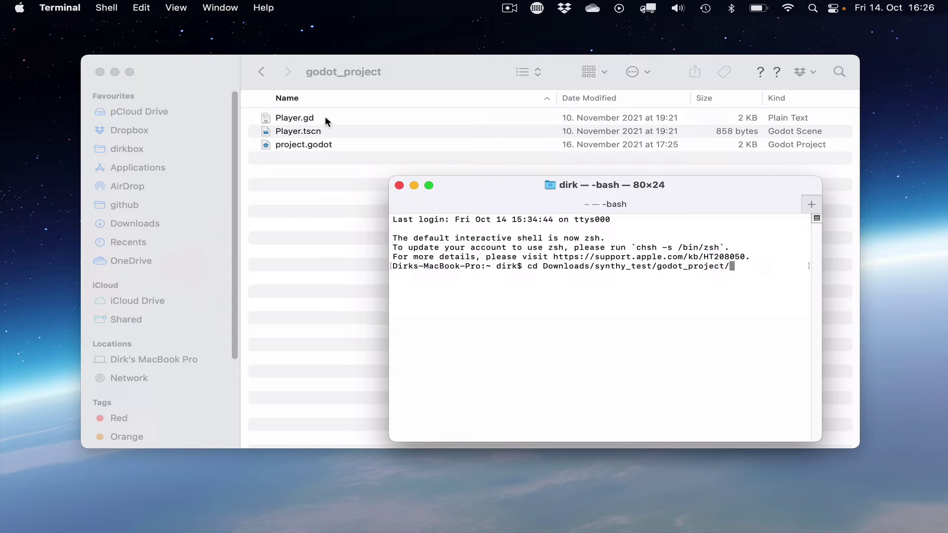
key(Return)
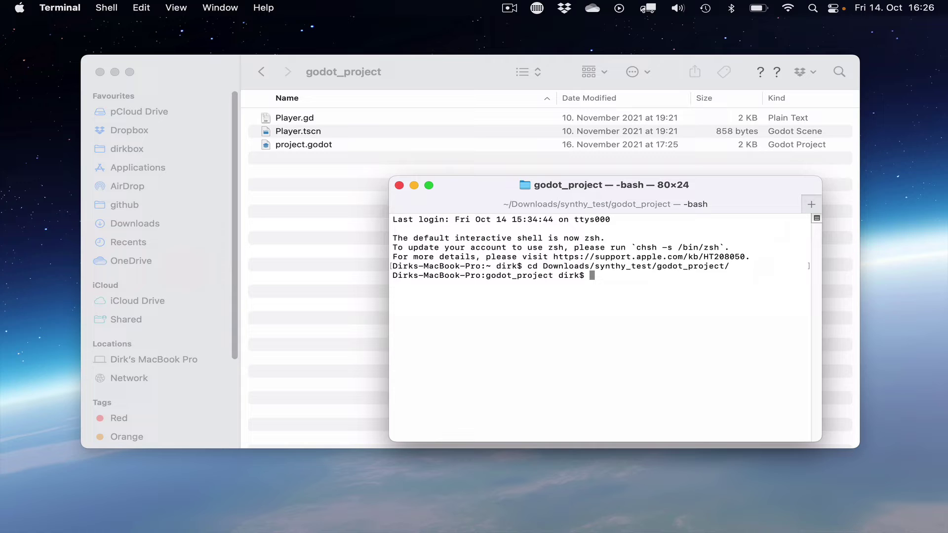
text(godot -e)
key(Return)
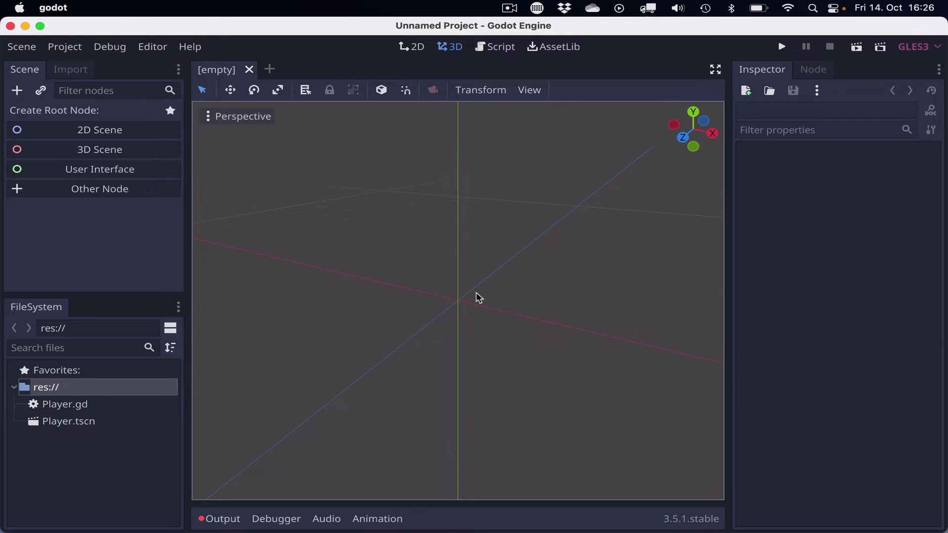
Create a 3D scene and rename its Spatial root node to Main
click(98, 149)
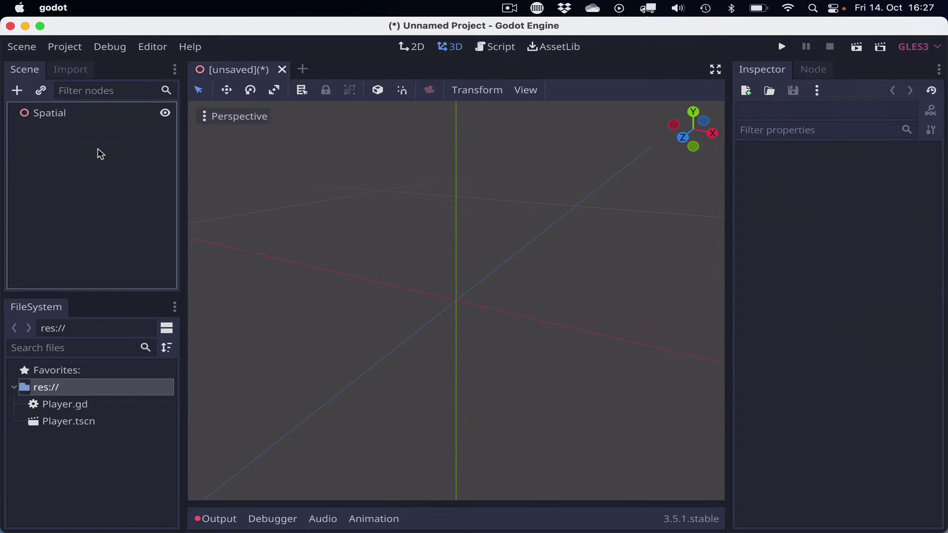
double_click(63, 116)
text(Main)
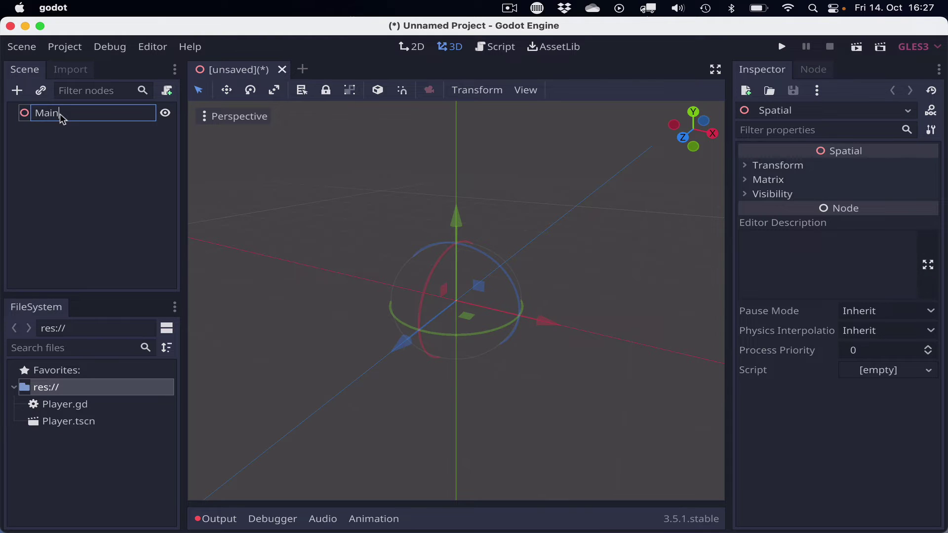
key(Return)
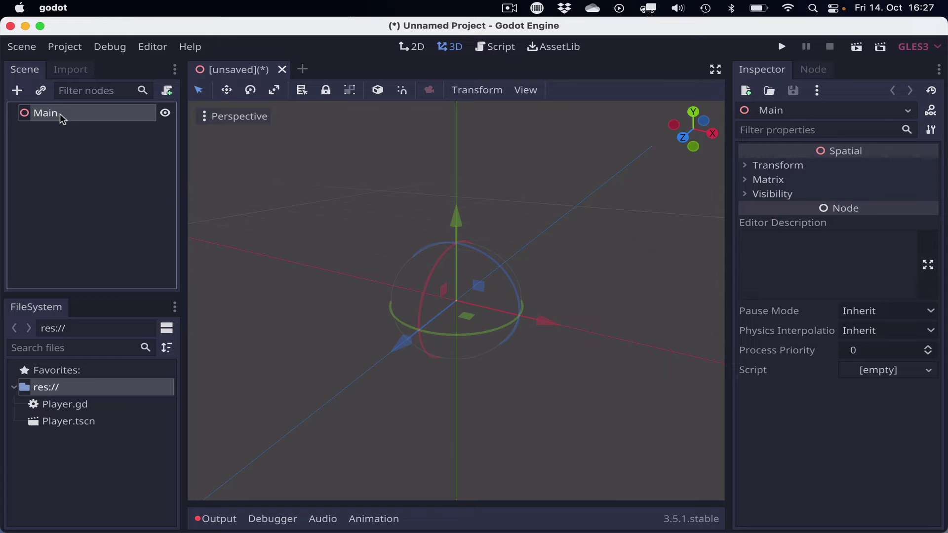
Save the new scene as main.tscn
key(super+s)
text(main.tscn)
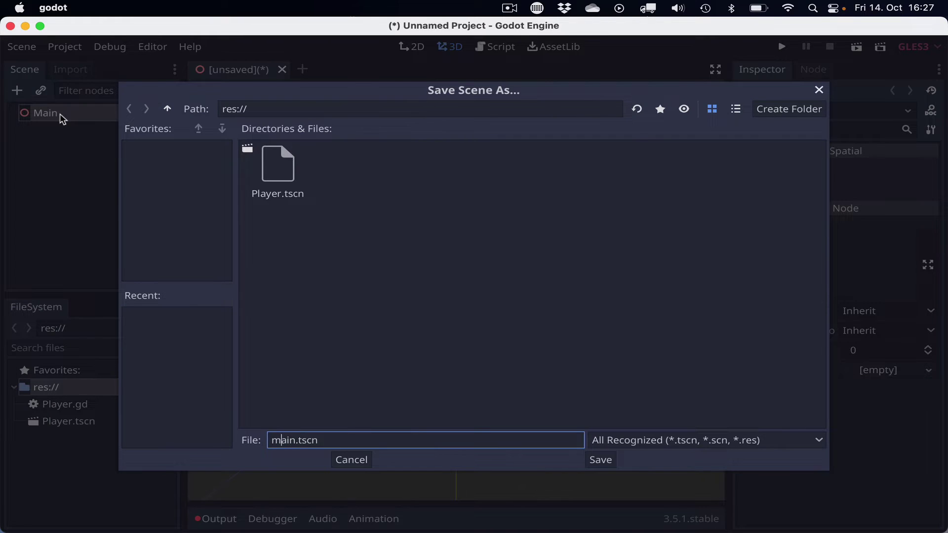
key(Return)
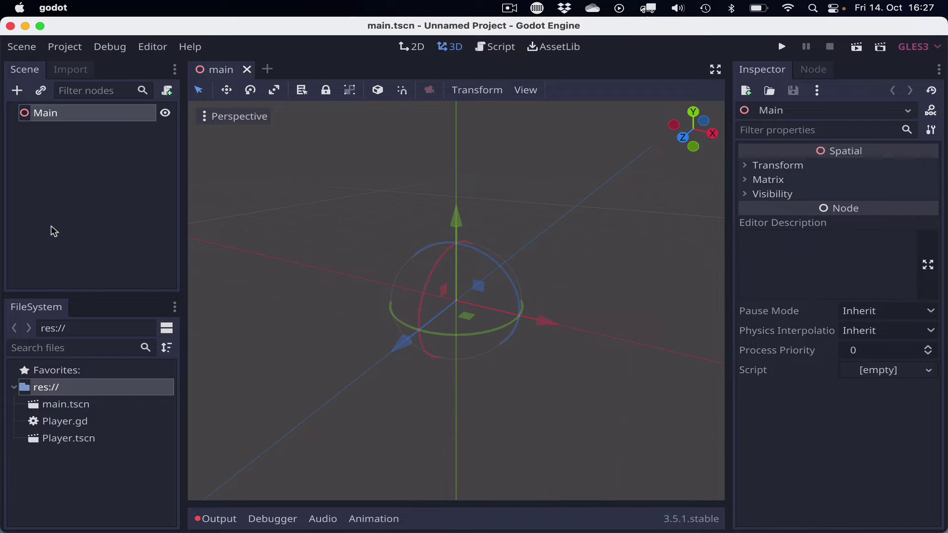
Move synthy_test.glb into the godot_project folder, then return to the Godot editor
key(super+Tab)
key(super+Tab)
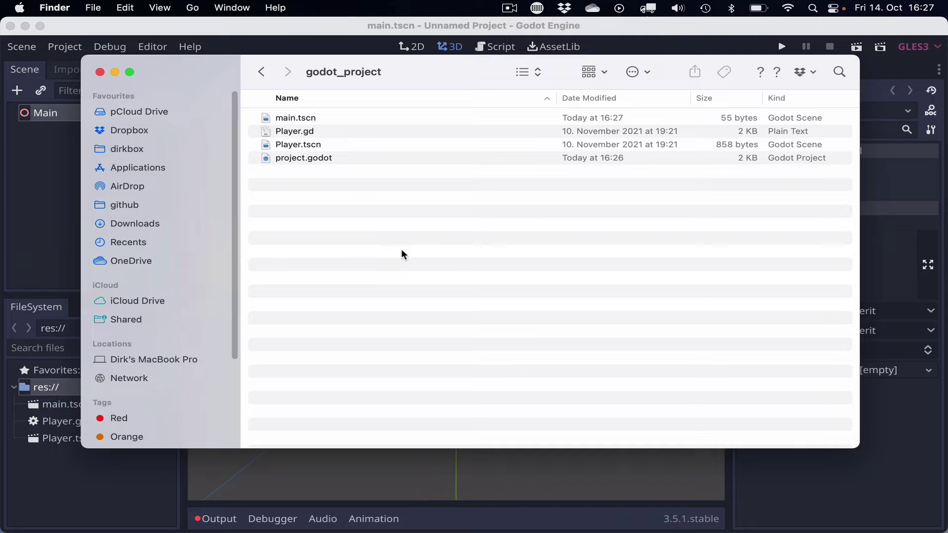
key(super+Up)
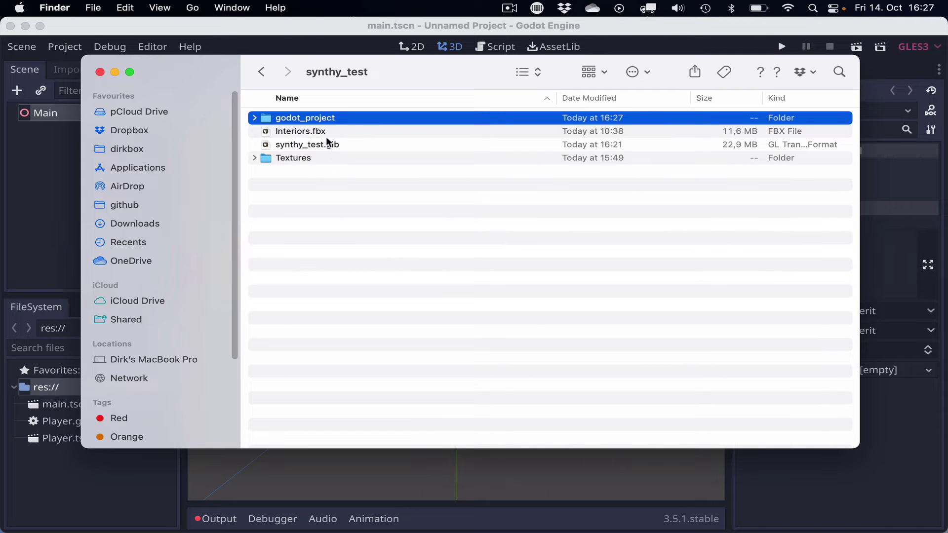
drag(330, 147, 313, 119)
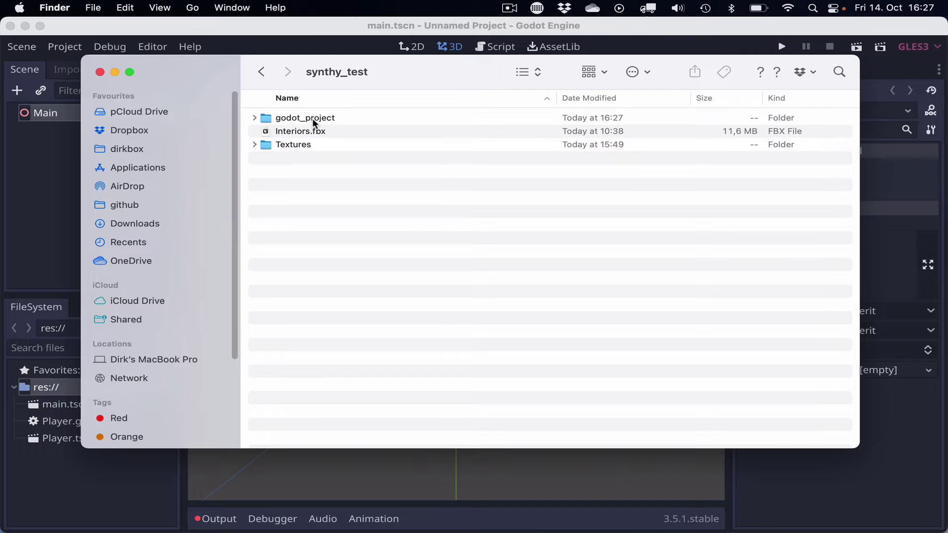
click(319, 23)
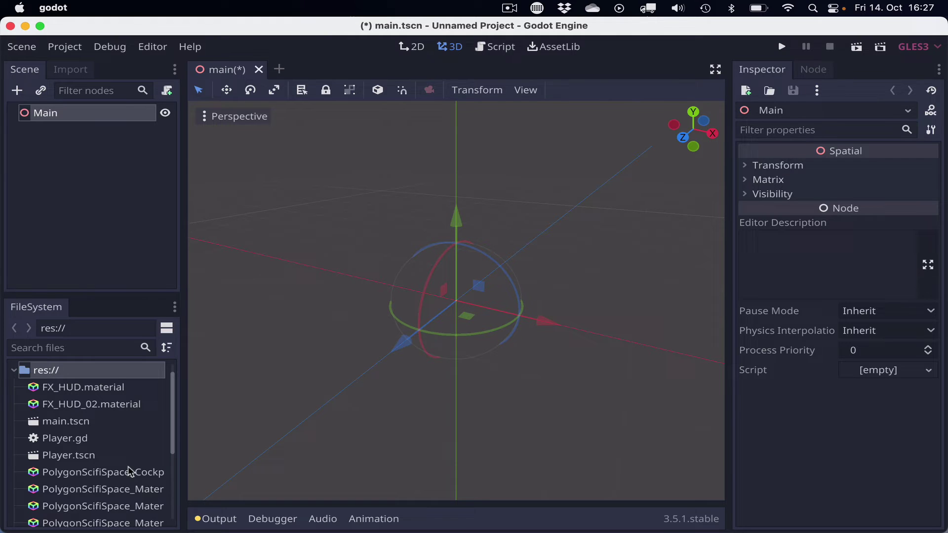
Open synthy_test.glb from the FileSystem as a new inherited scene
scroll(129, 471, down, 5)
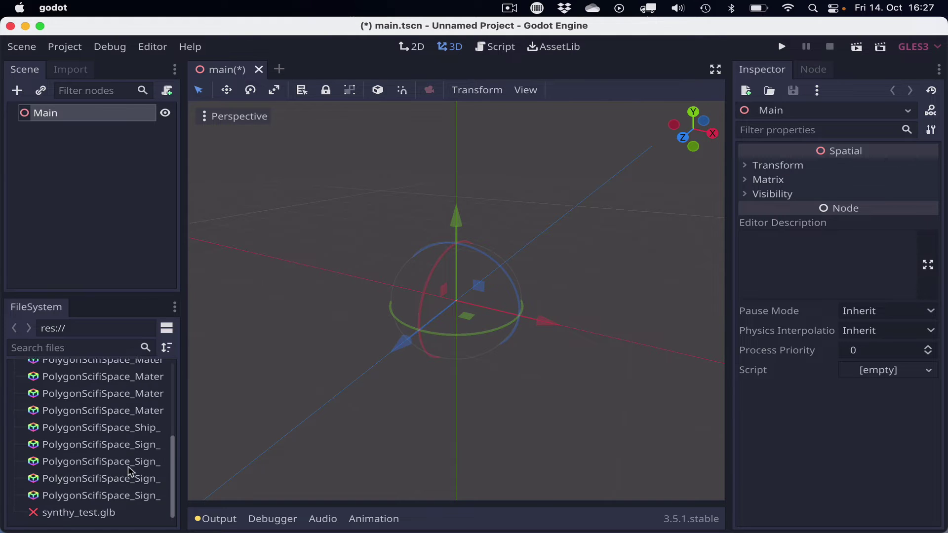
double_click(78, 509)
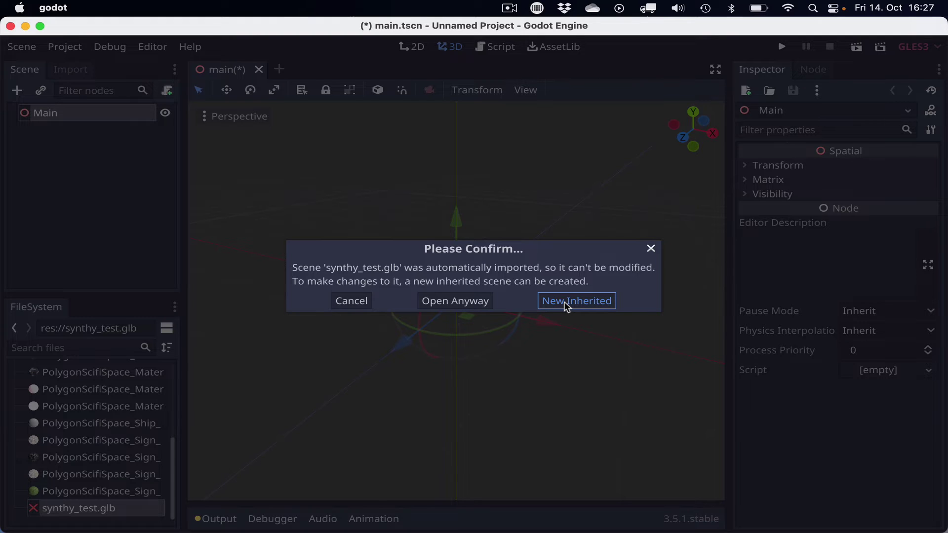
click(567, 308)
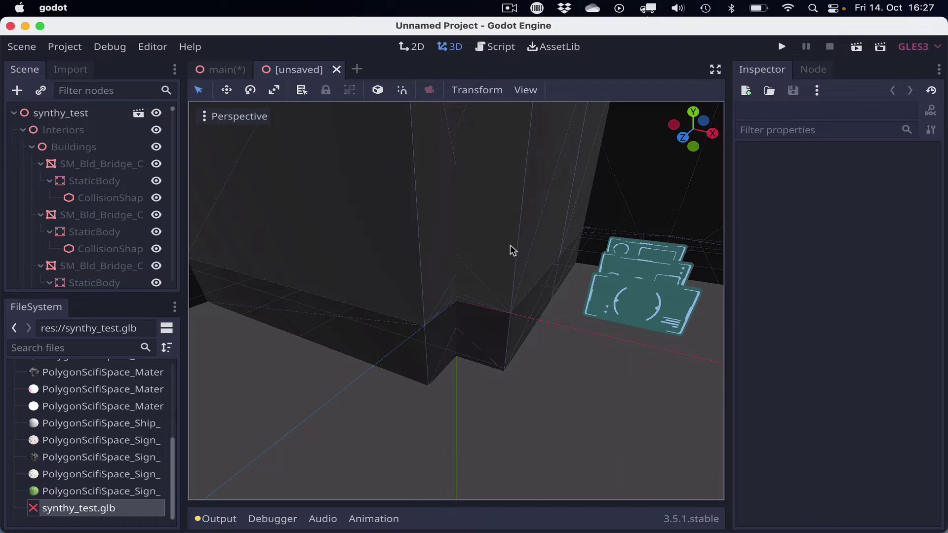
Save the inherited sci-fi level scene as synthy_test.tscn
scroll(511, 252, down, 3)
scroll(511, 253, down, 10)
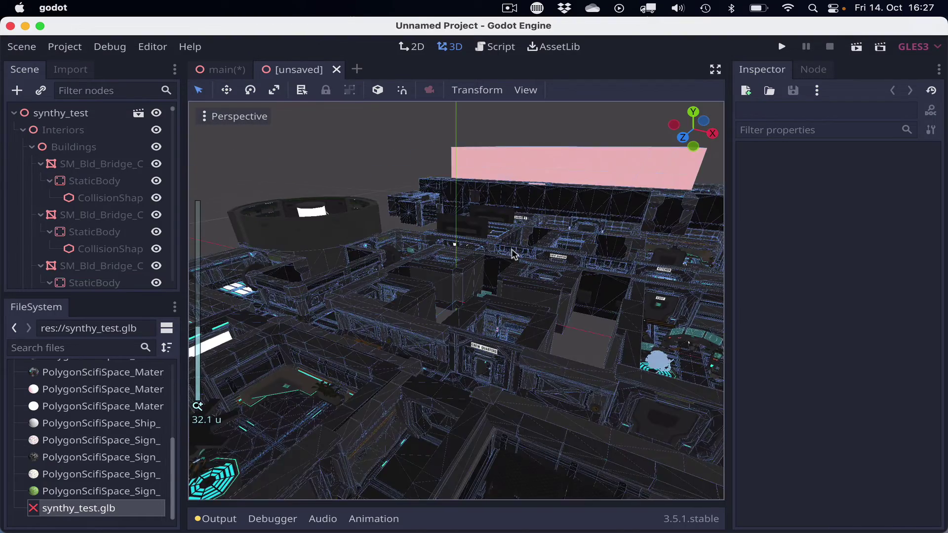
scroll(512, 251, down, 3)
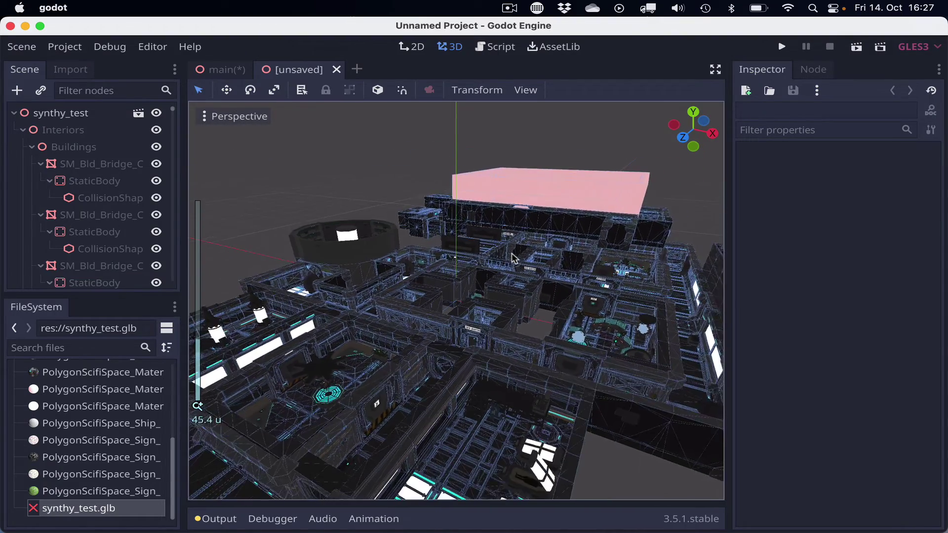
scroll(518, 269, down, 2)
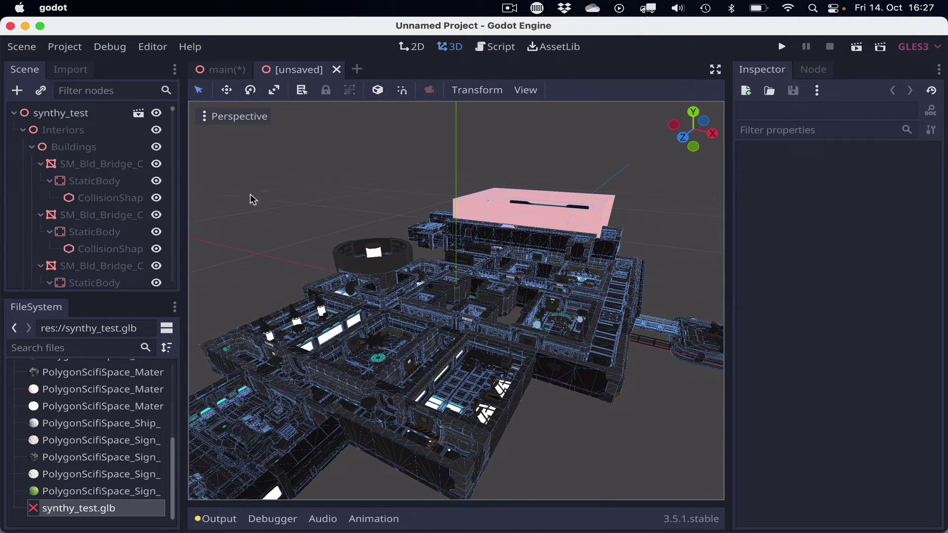
click(84, 168)
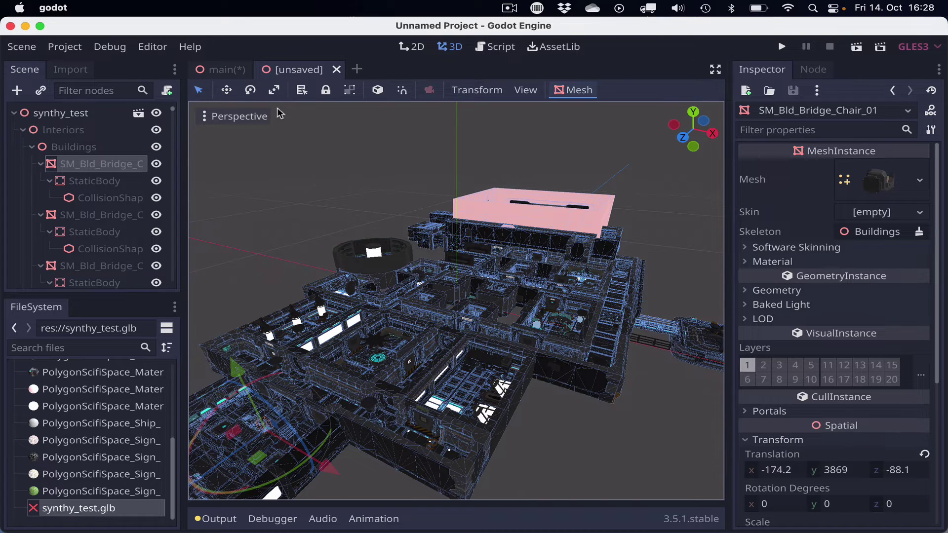
key(super+s)
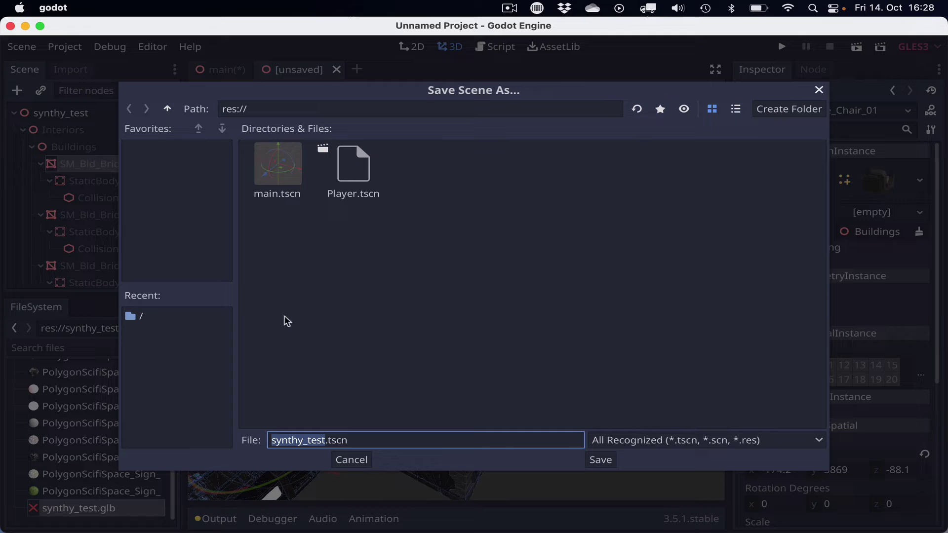
click(601, 460)
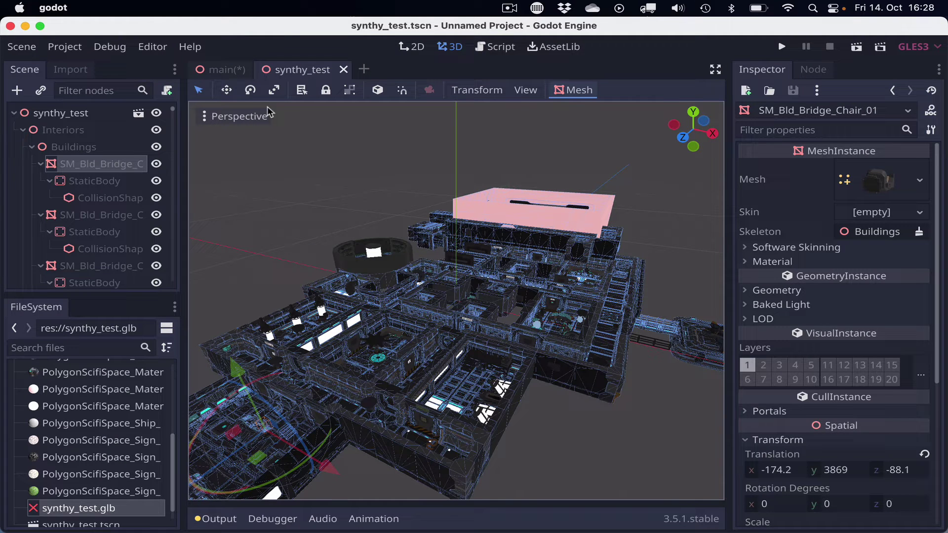
Back in the Main scene, instance synthy_test.tscn under the Main node
click(228, 78)
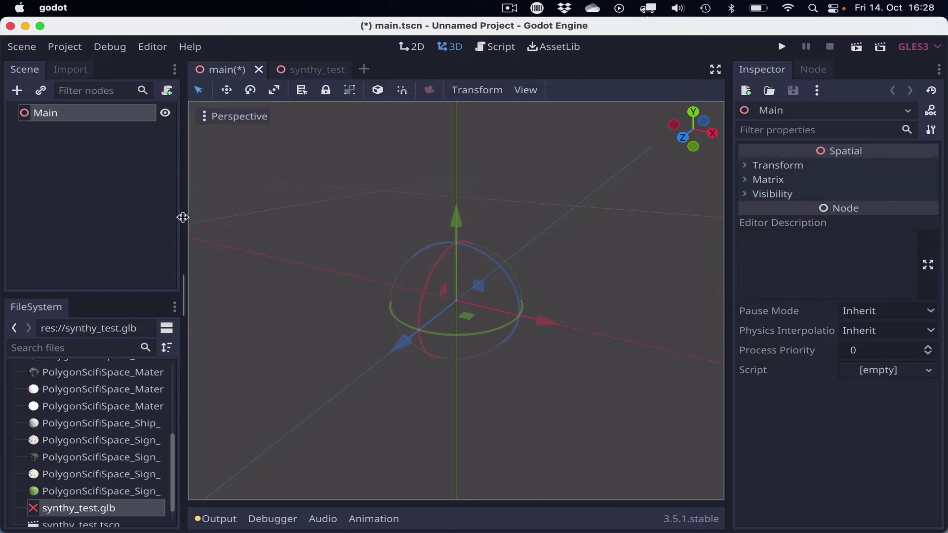
scroll(69, 492, up, 1)
scroll(70, 494, up, 1)
scroll(74, 496, down, 2)
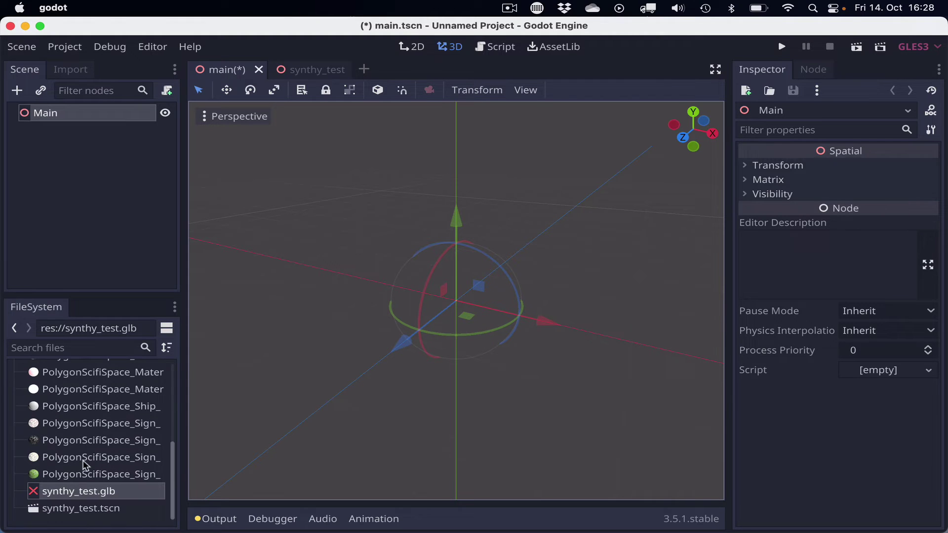
drag(79, 508, 52, 111)
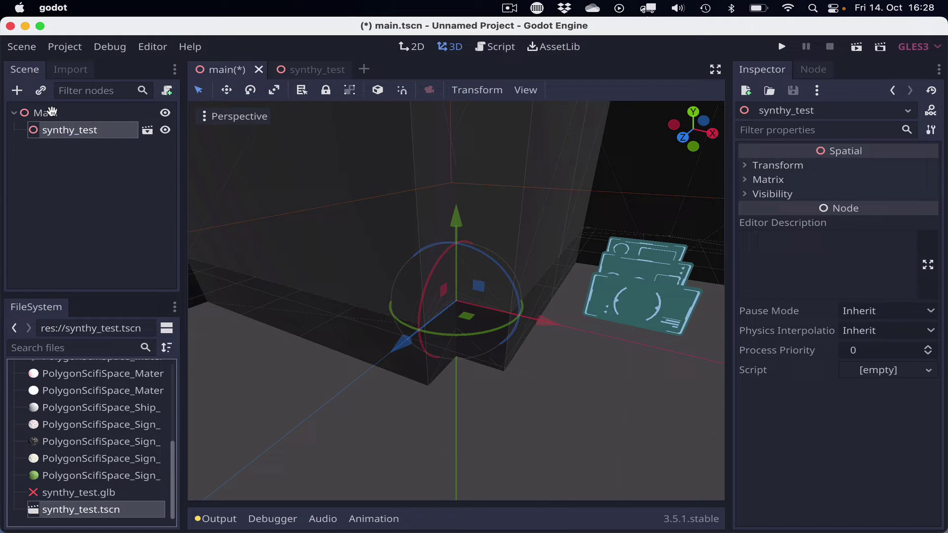
Add a WorldEnvironment child to Main and give it a new Environment resource
scroll(275, 205, down, 10)
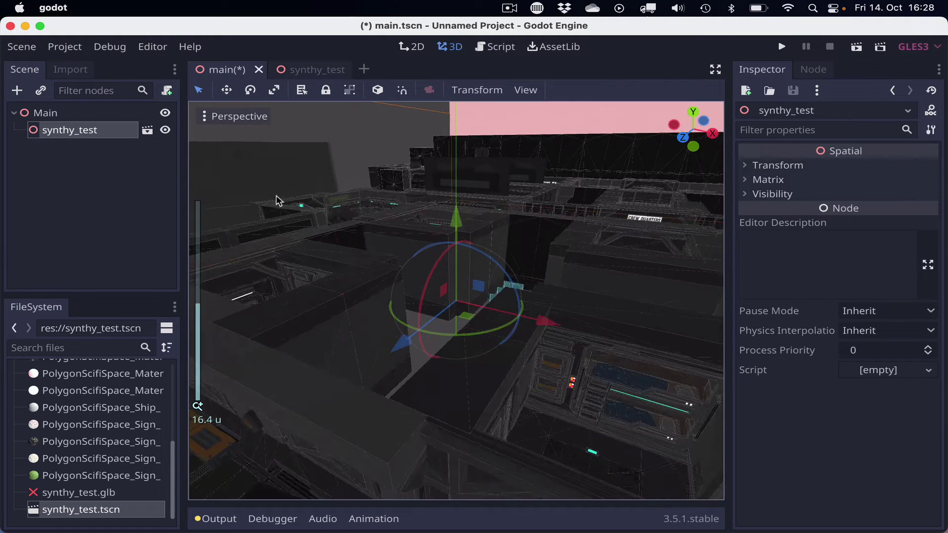
scroll(275, 200, down, 1)
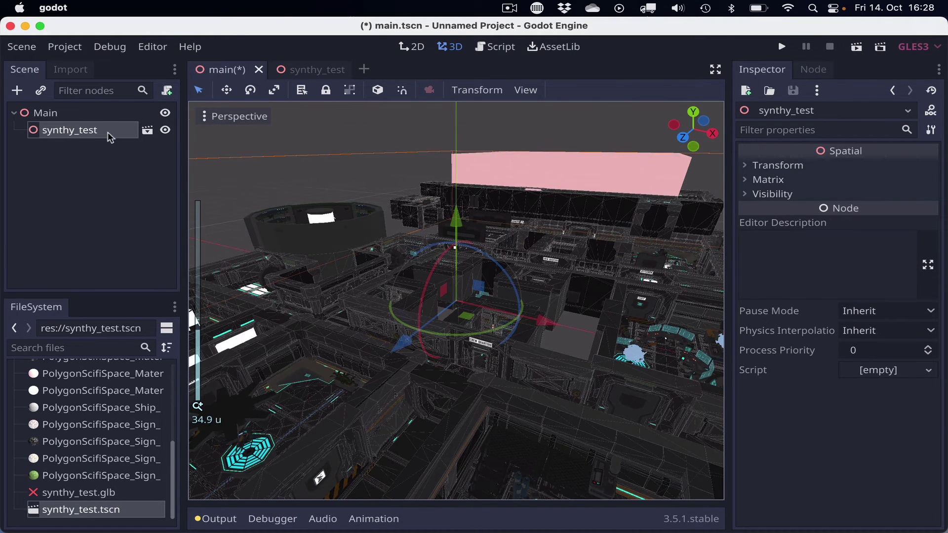
click(54, 112)
click(17, 90)
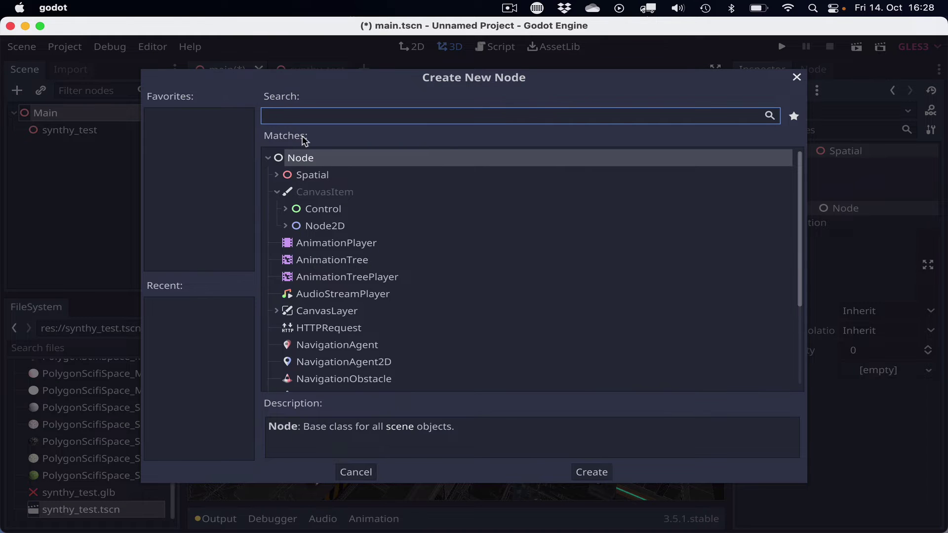
text(world)
key(Return)
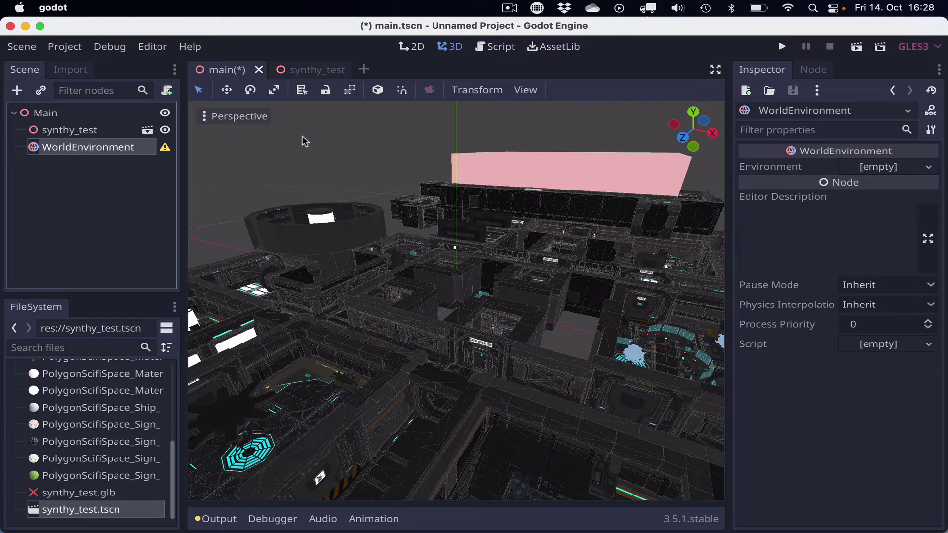
click(882, 167)
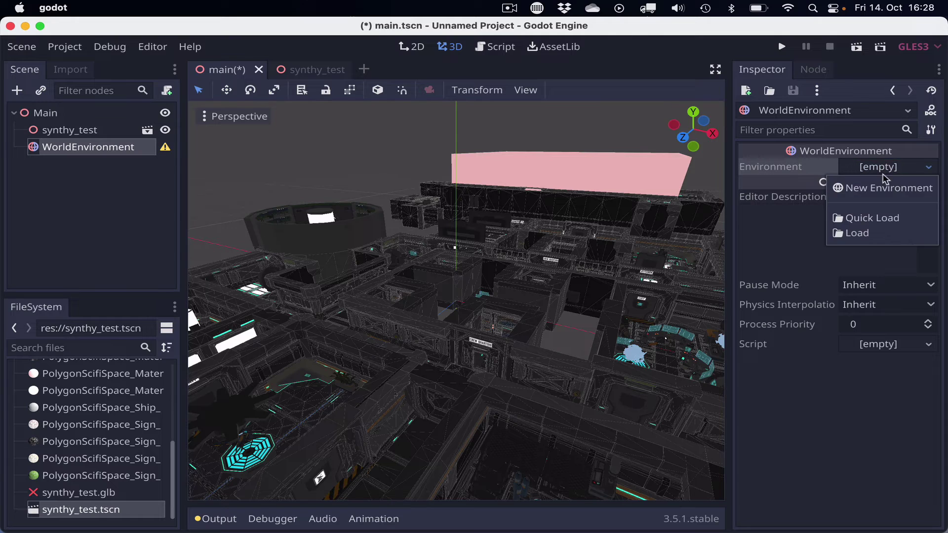
click(885, 188)
click(927, 166)
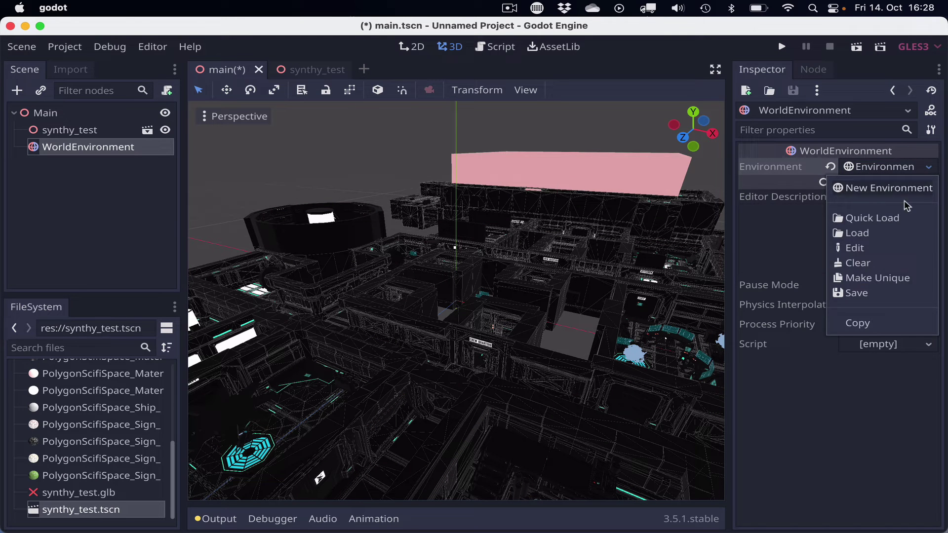
click(858, 249)
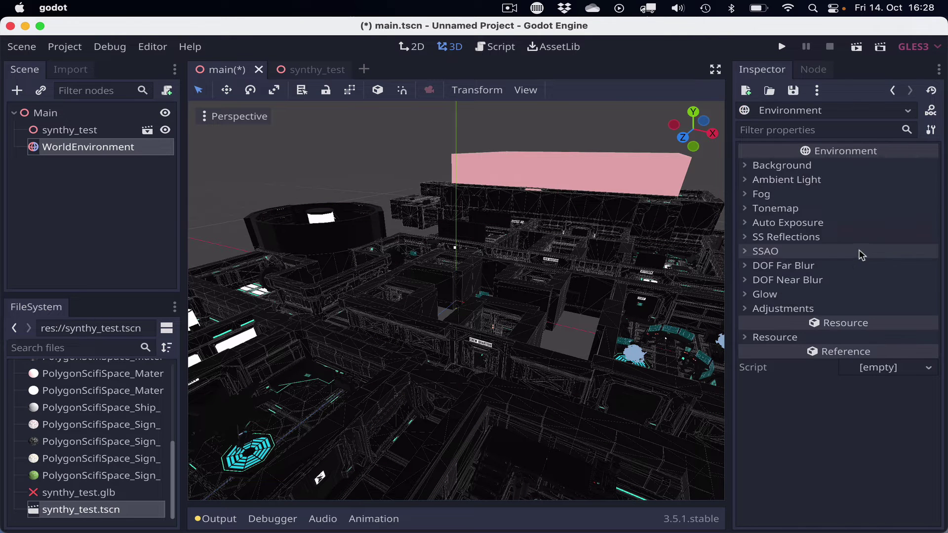
Set the Environment's background mode to Sky using a new ProceduralSky
click(747, 168)
click(914, 182)
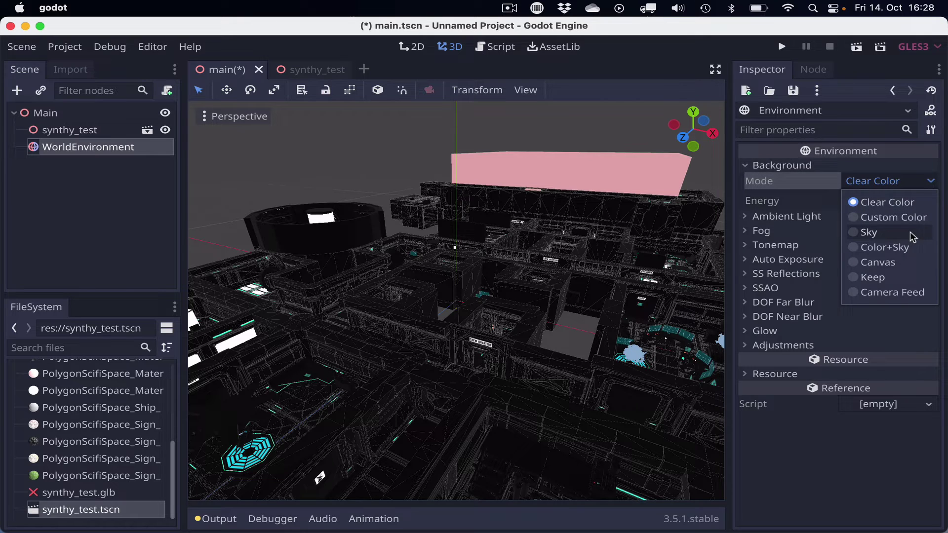
click(913, 237)
click(921, 203)
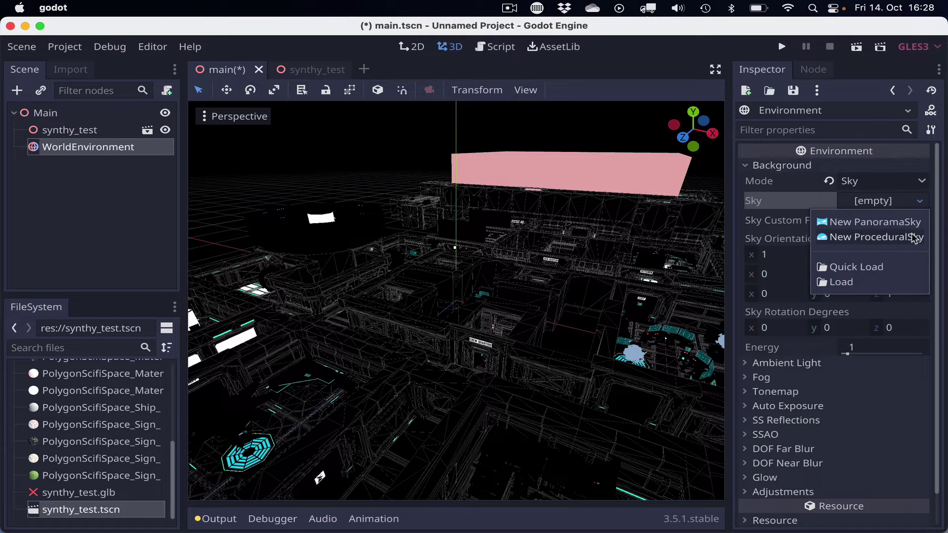
click(913, 240)
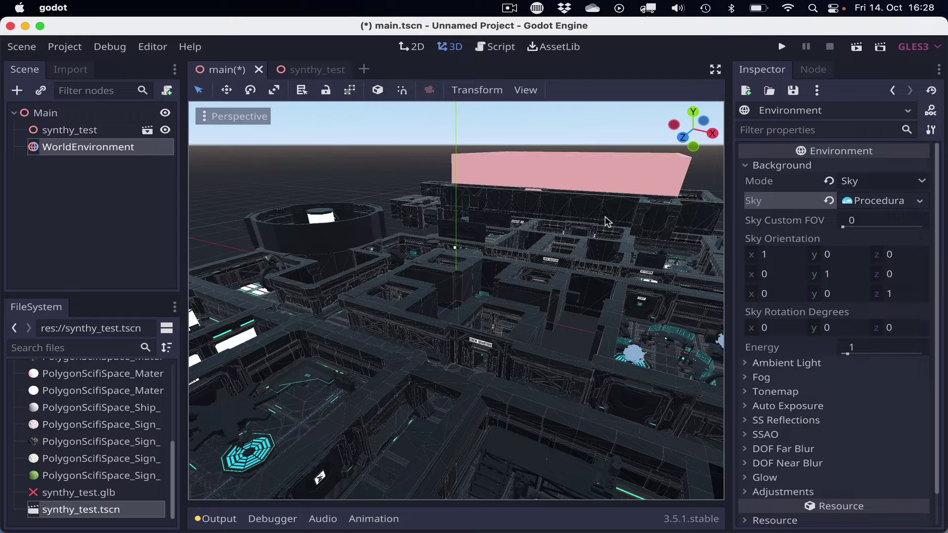
scroll(606, 224, down, 10)
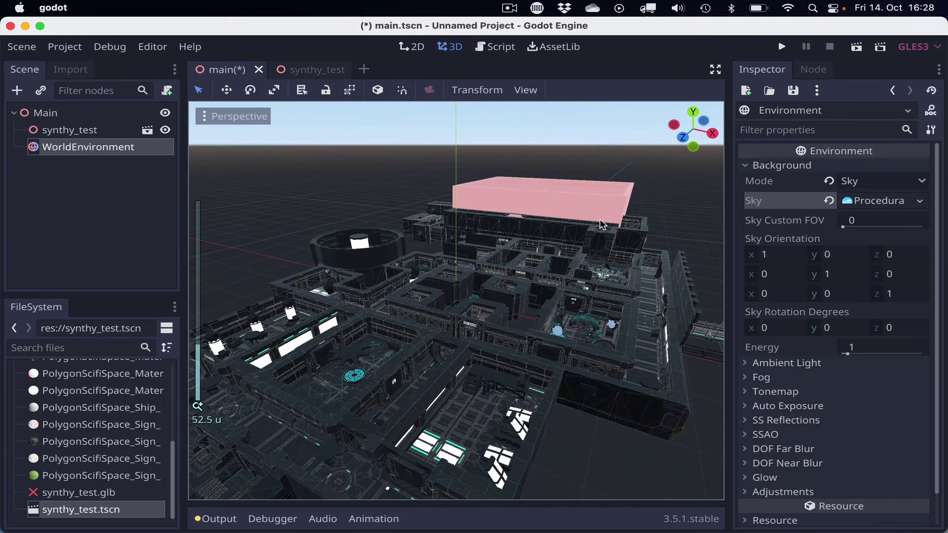
scroll(111, 467, up, 2)
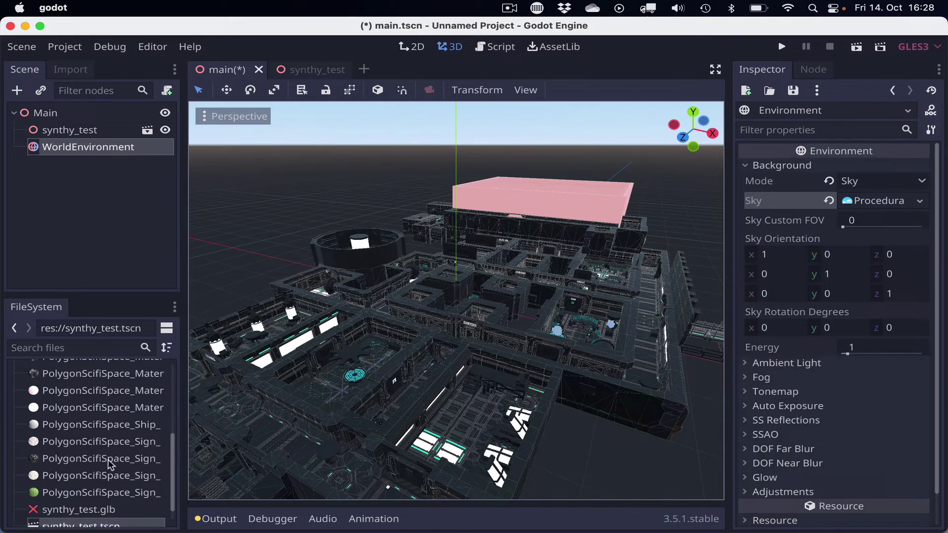
scroll(111, 468, down, 1)
scroll(112, 456, up, 15)
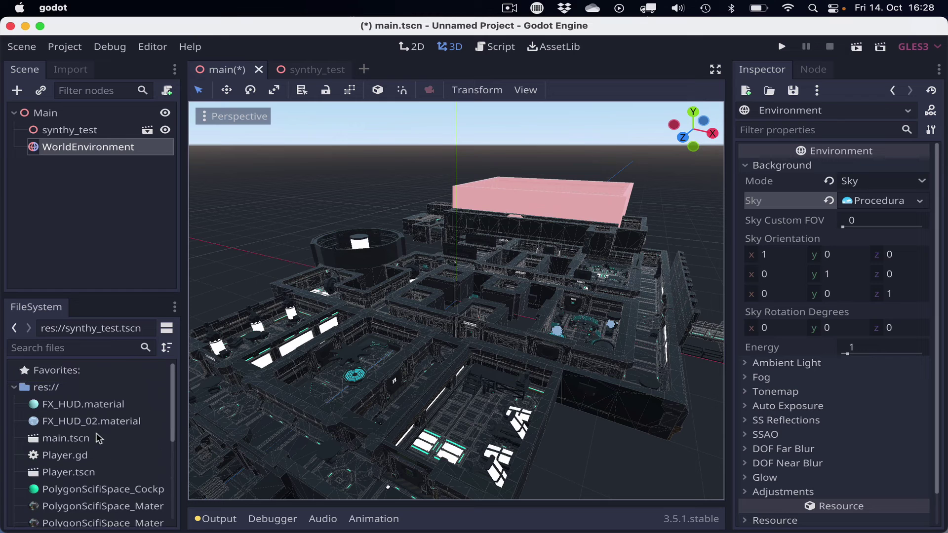
Instance Player.tscn under Main, raise it and move it into the level, then run the game
drag(78, 472, 45, 112)
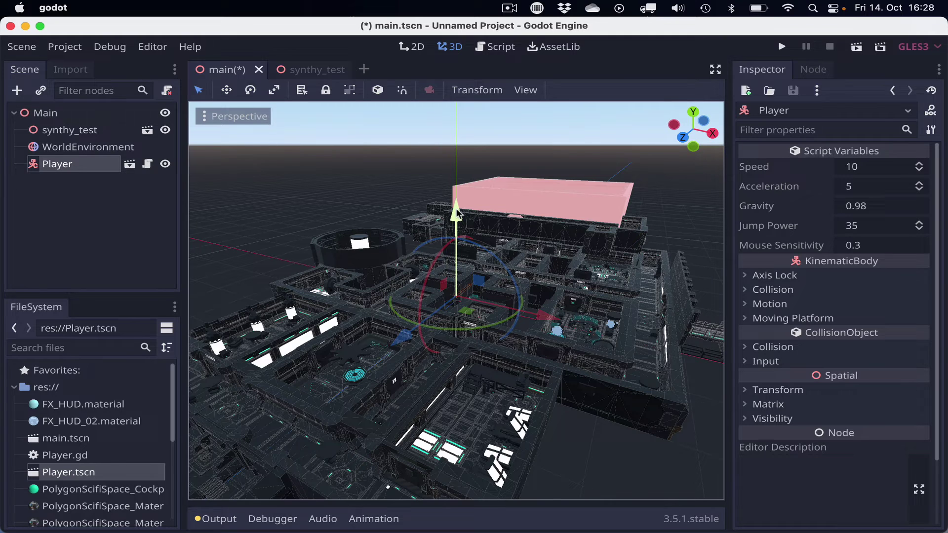
drag(457, 210, 458, 190)
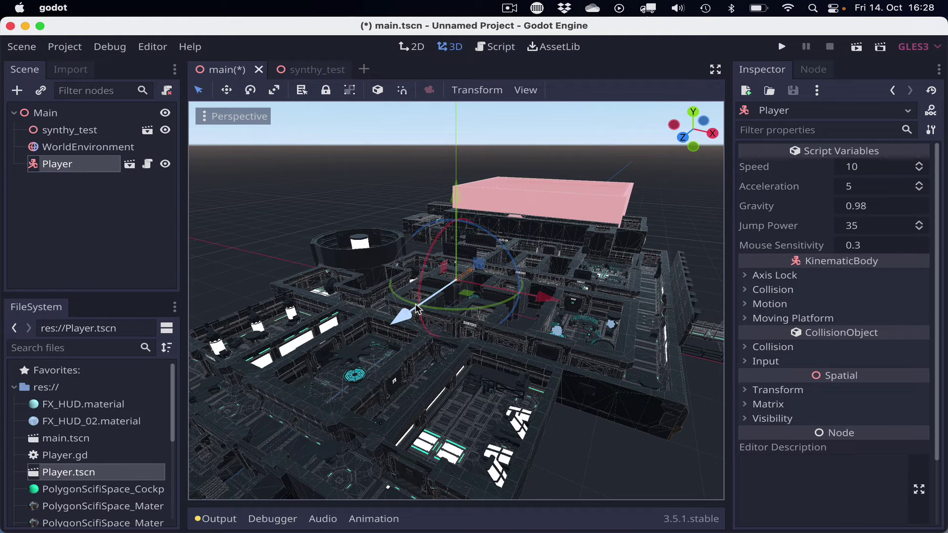
drag(398, 324, 277, 402)
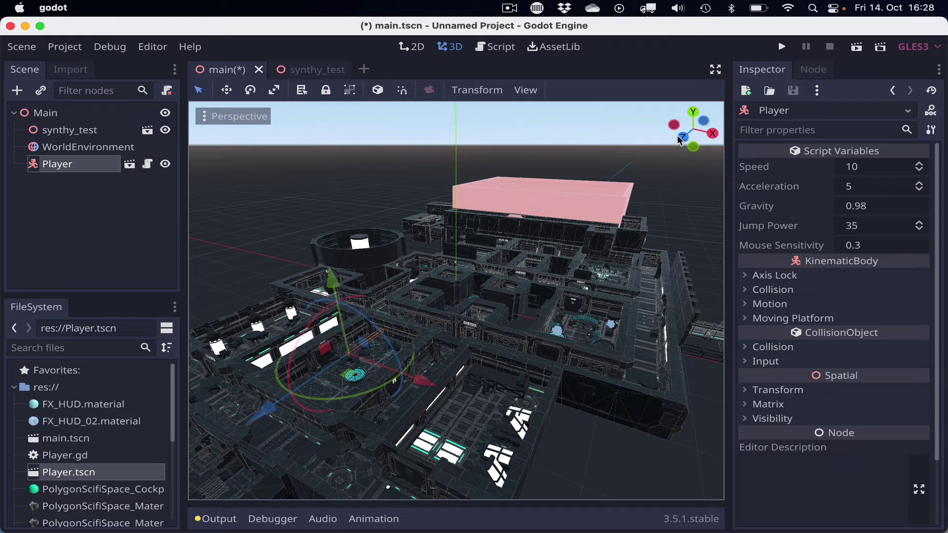
click(787, 50)
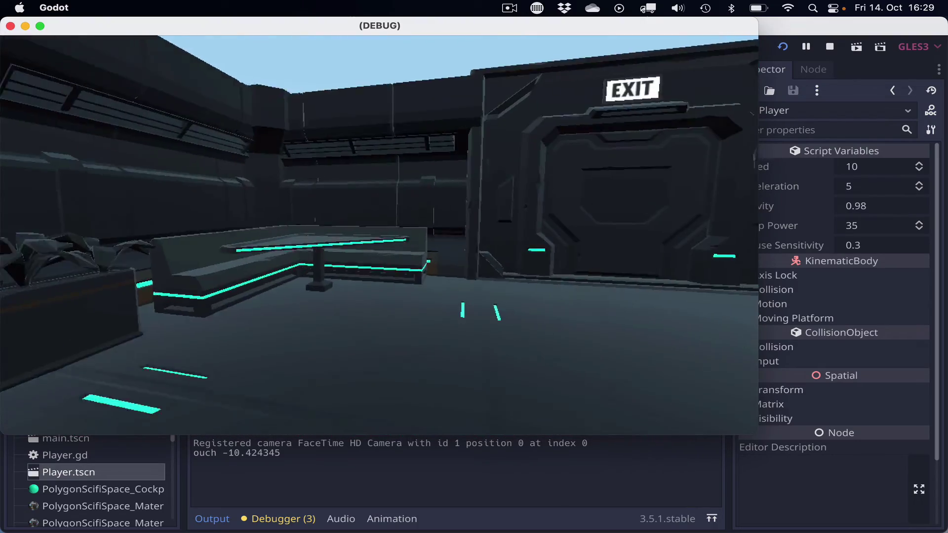
Walk the player with W and S past the glowing platform to the EXIT door, then quit with Escape
key(w)
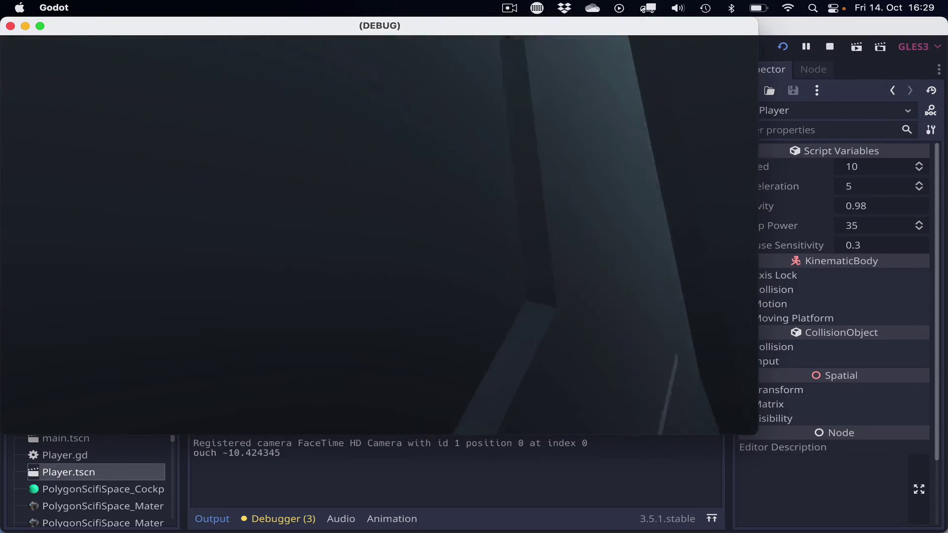
key(s)
key(w)
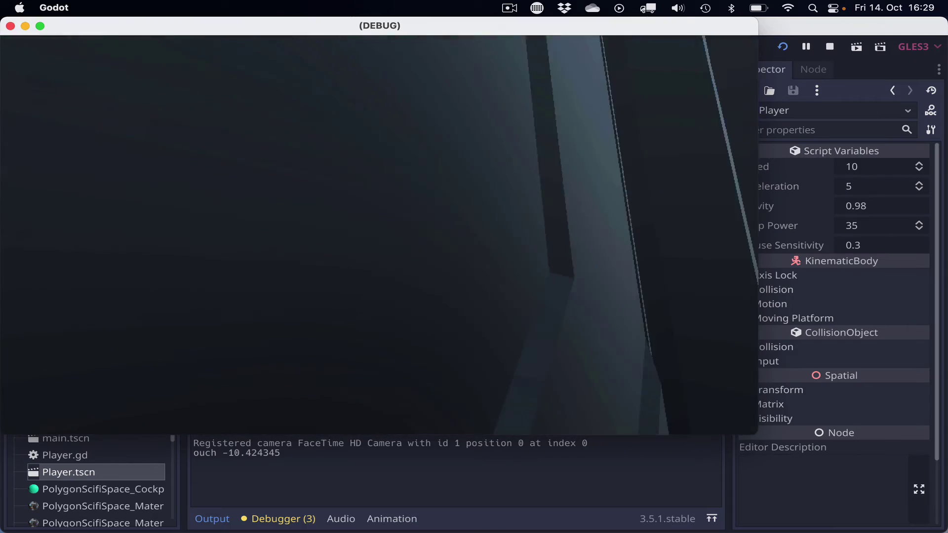
key(s)
key(w)
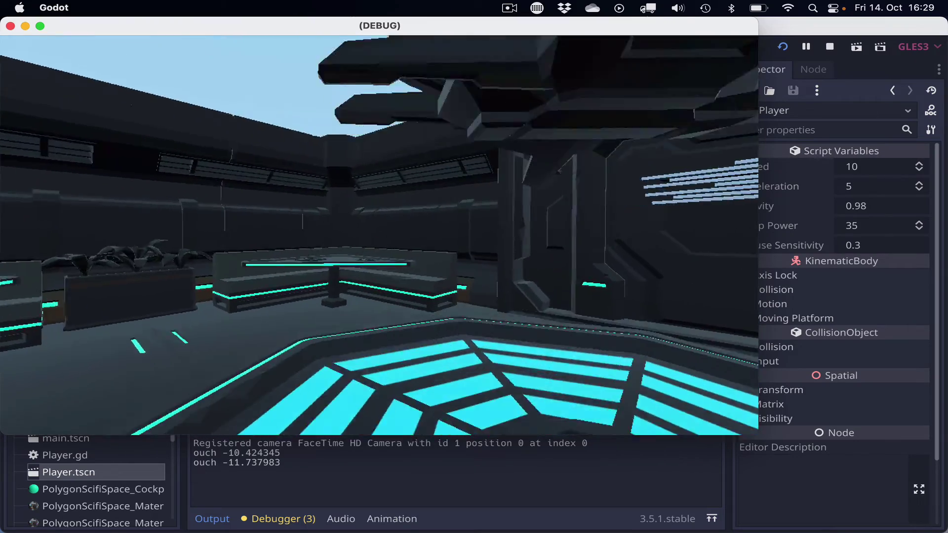
key(s)
key(w)
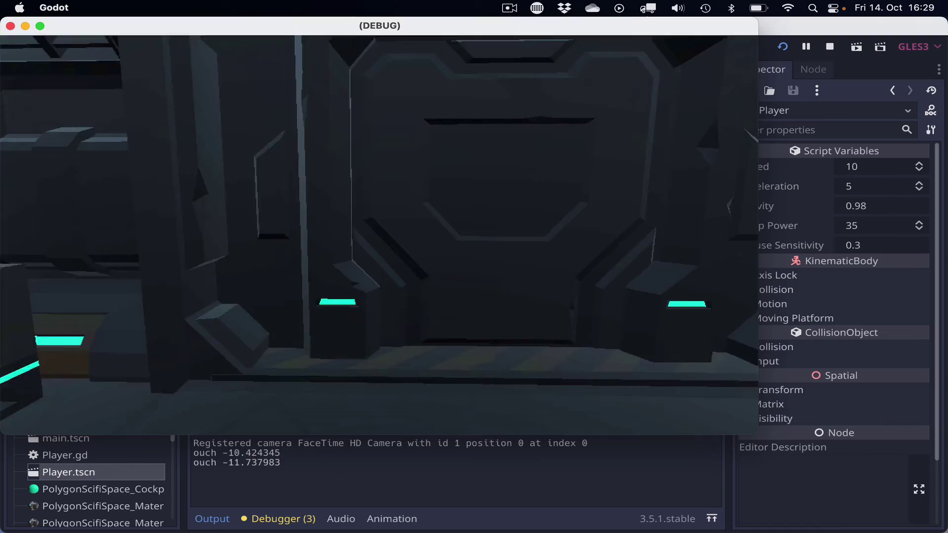
key(s)
key(w)
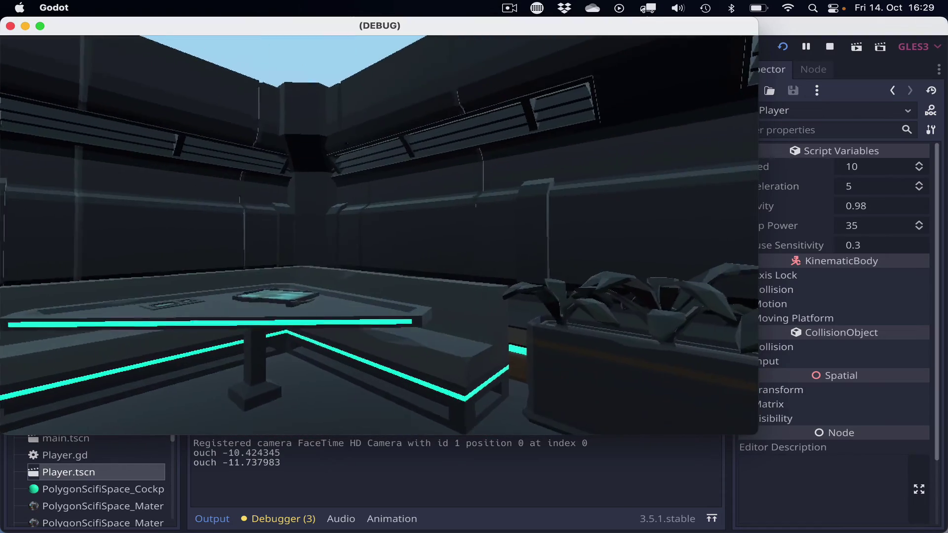
key(s)
key(w)
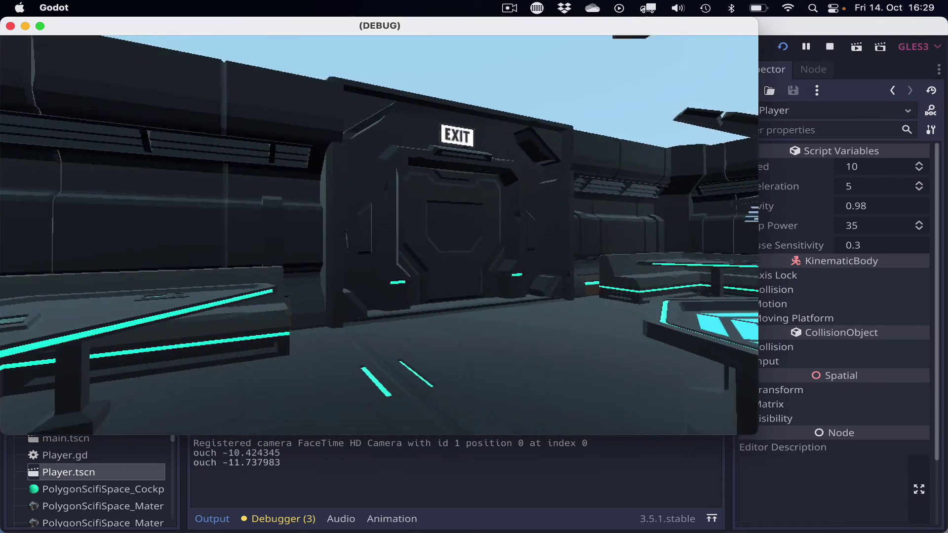
key(s)
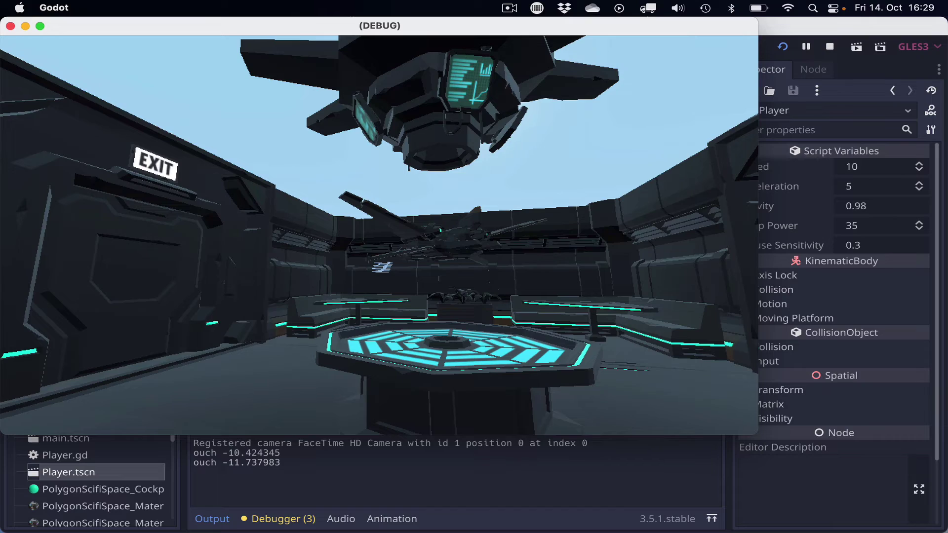
key(w)
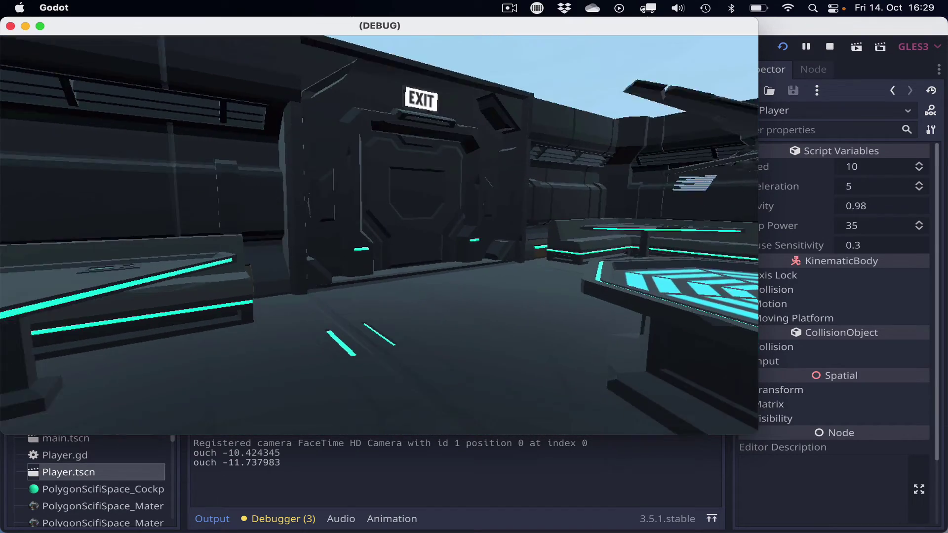
key(w)
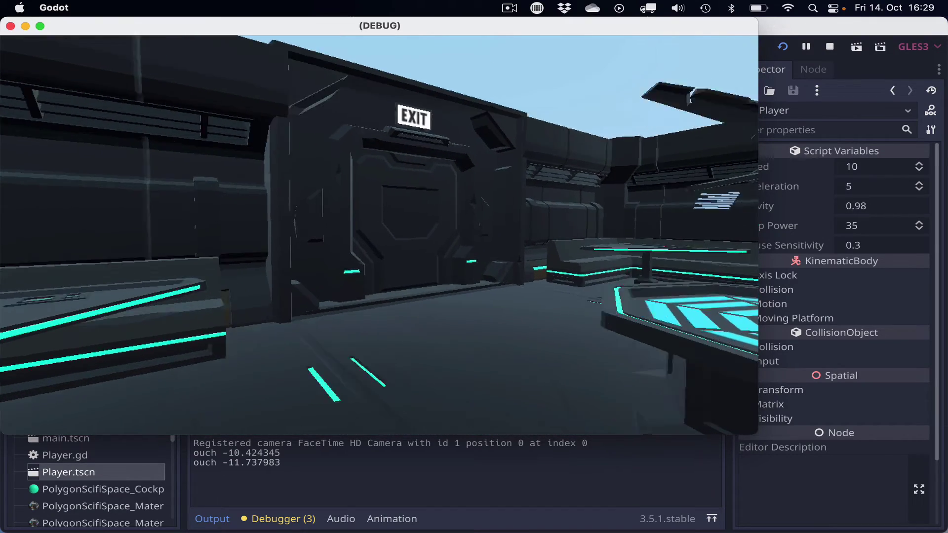
key(w)
key(Escape)
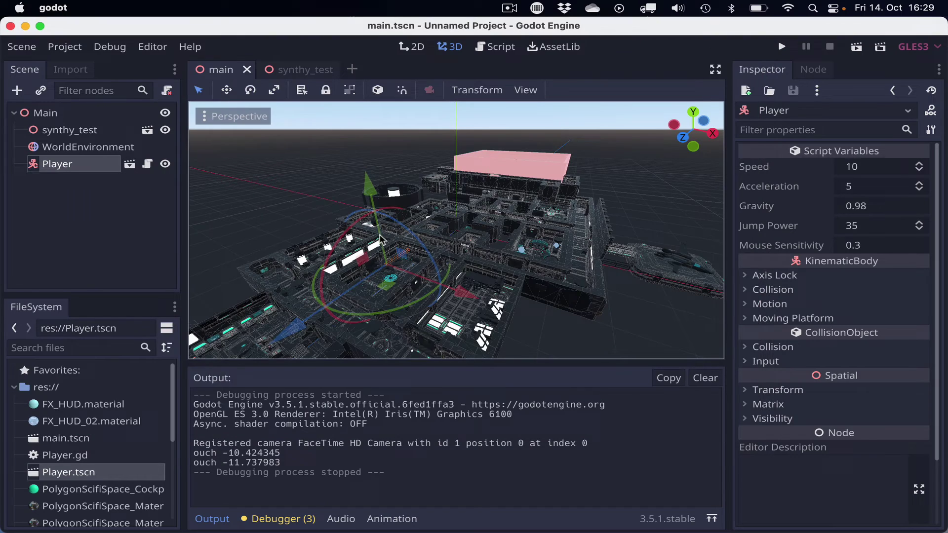
Reposition the Player into the round central room beside the white tube, then save and run
scroll(371, 256, down, 5)
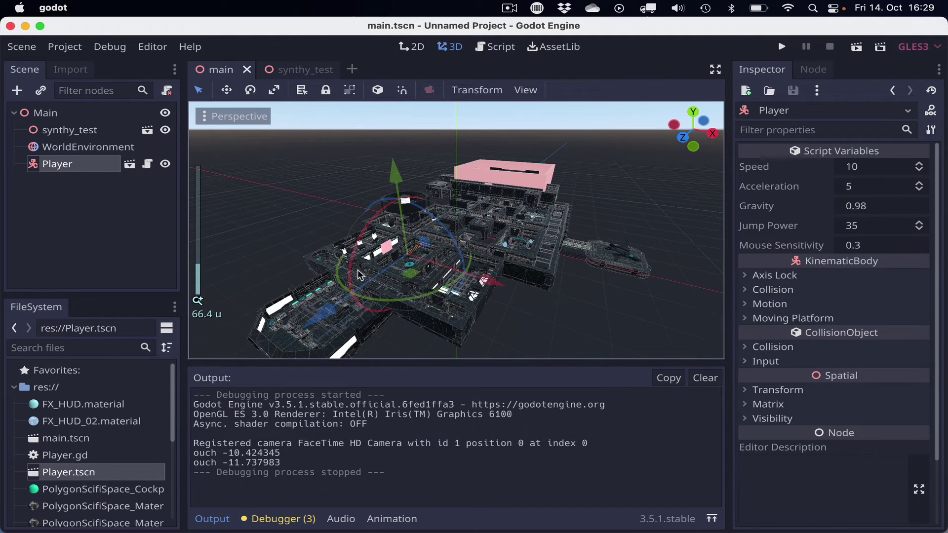
drag(307, 323, 32, 507)
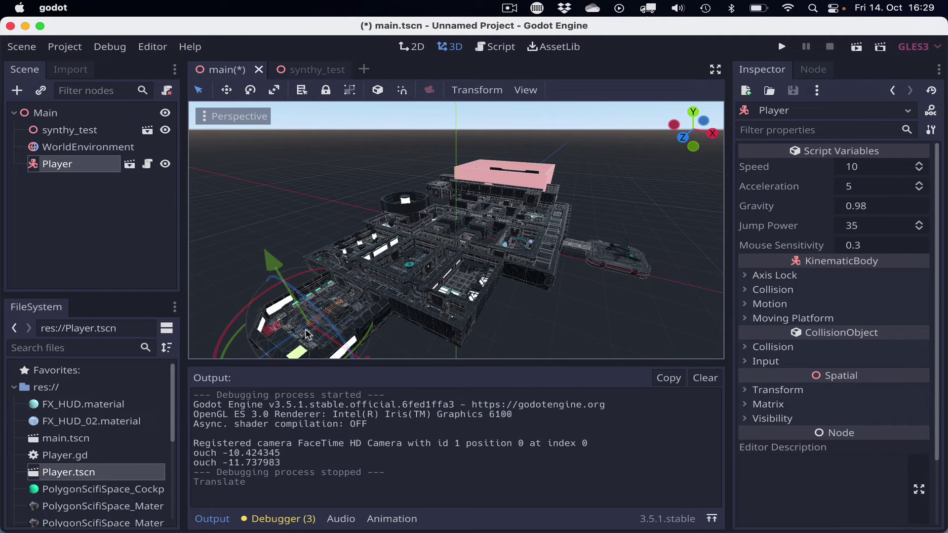
scroll(307, 334, down, 4)
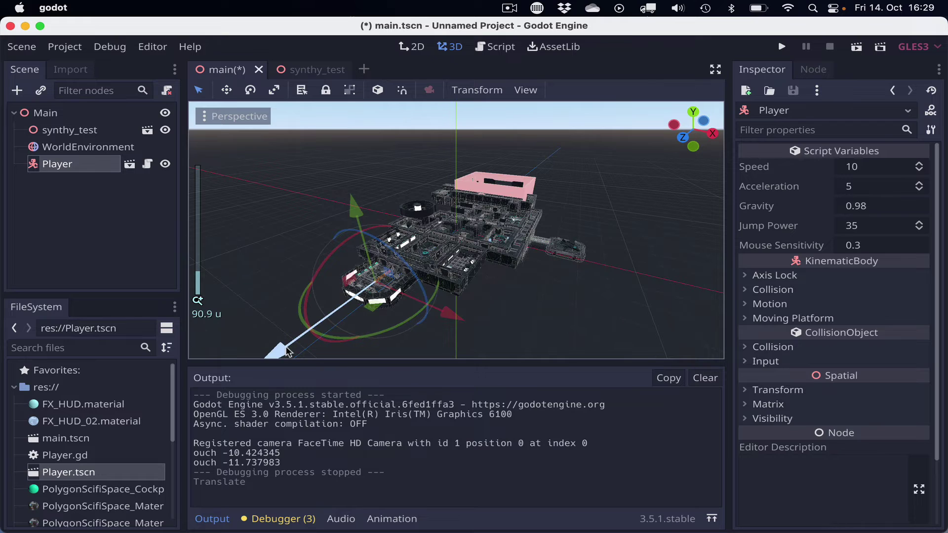
drag(286, 352, 349, 306)
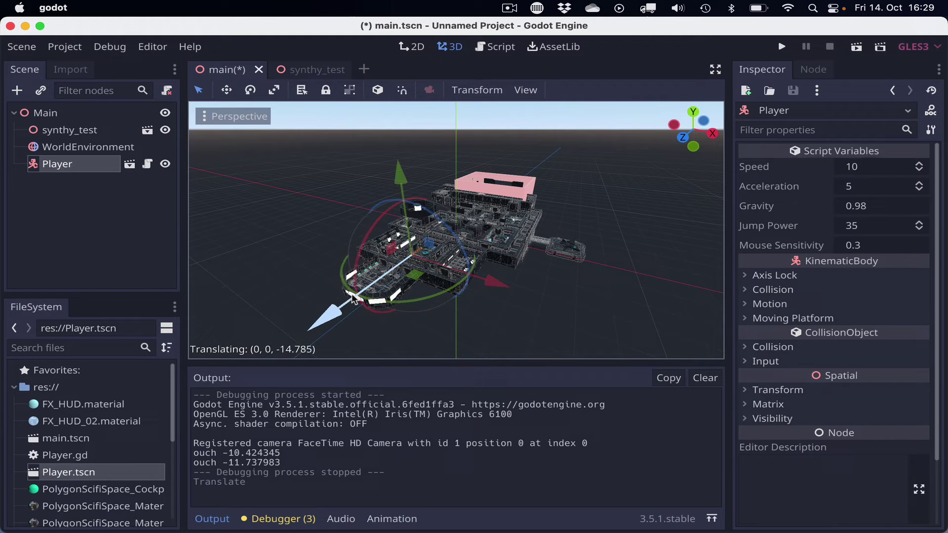
drag(353, 299, 354, 298)
scroll(390, 282, down, 3)
scroll(395, 277, up, 10)
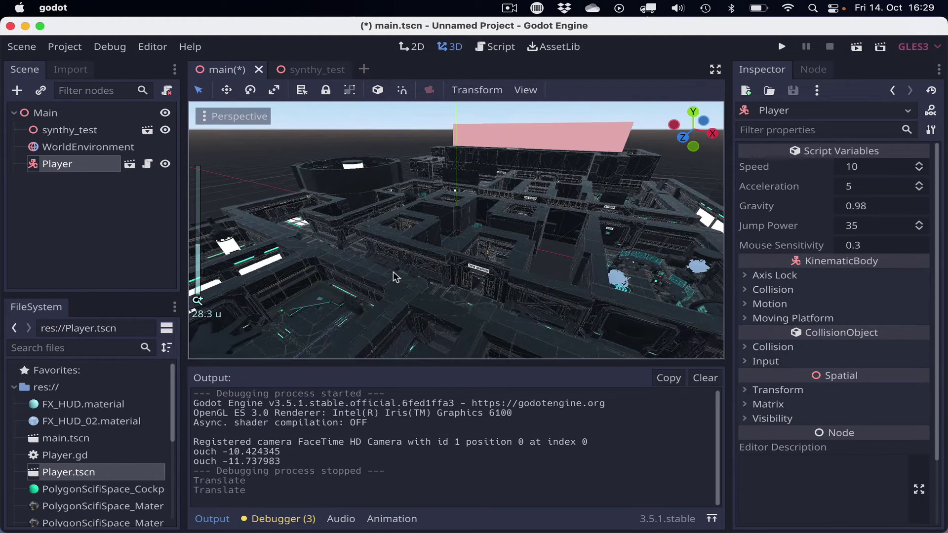
scroll(394, 277, down, 5)
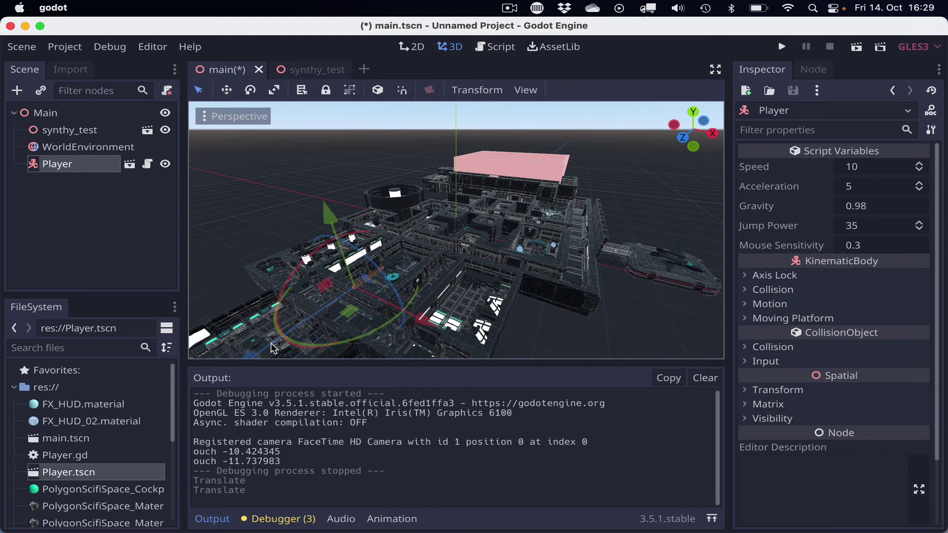
drag(252, 357, 486, 227)
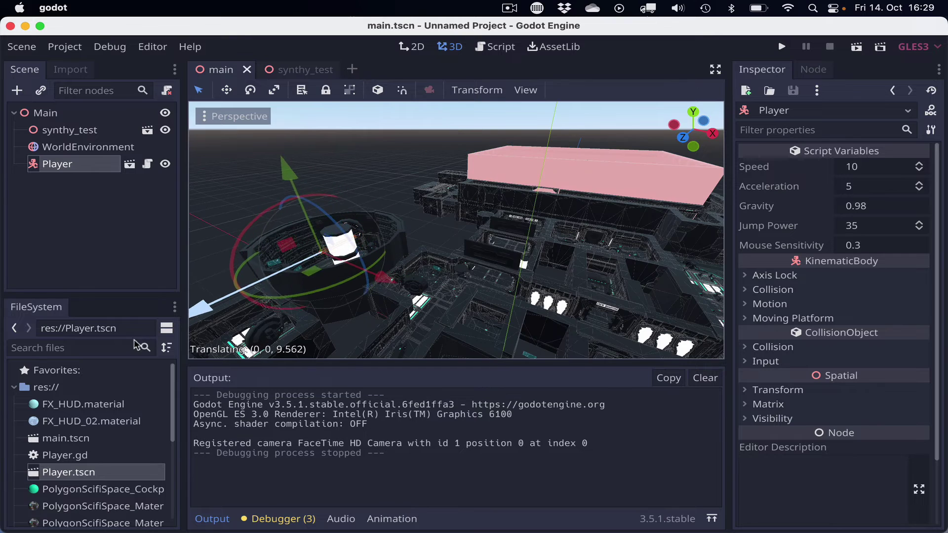
drag(201, 317, 118, 353)
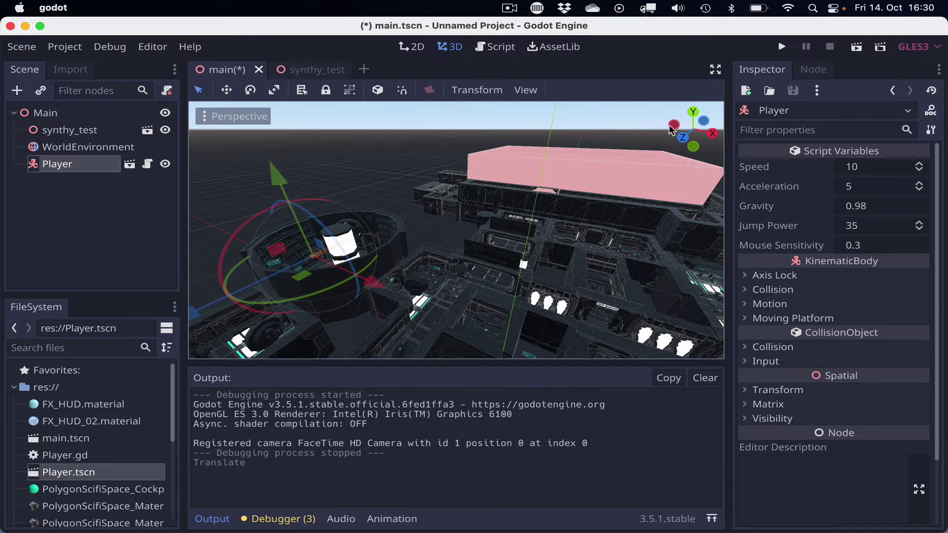
click(780, 48)
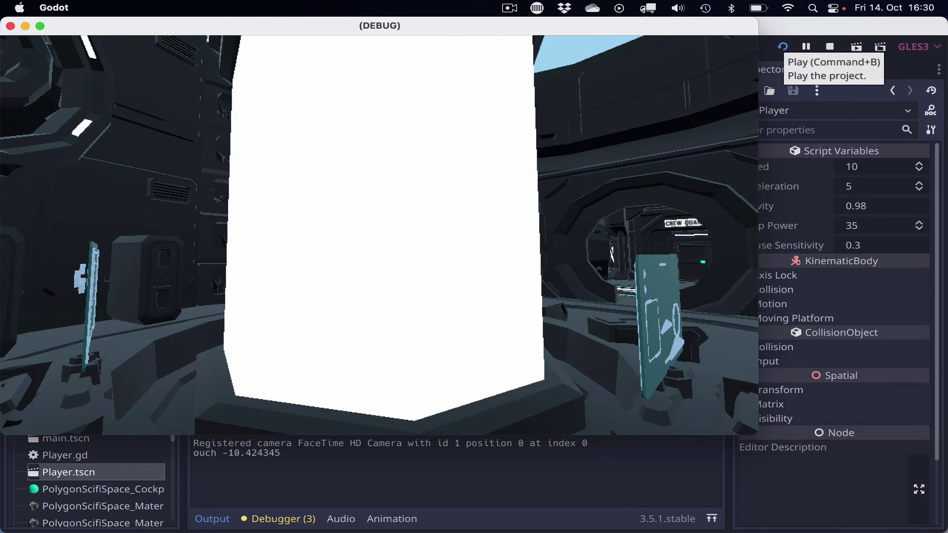
Walk backward from the white tube in the test run, then stop the game
key(s)
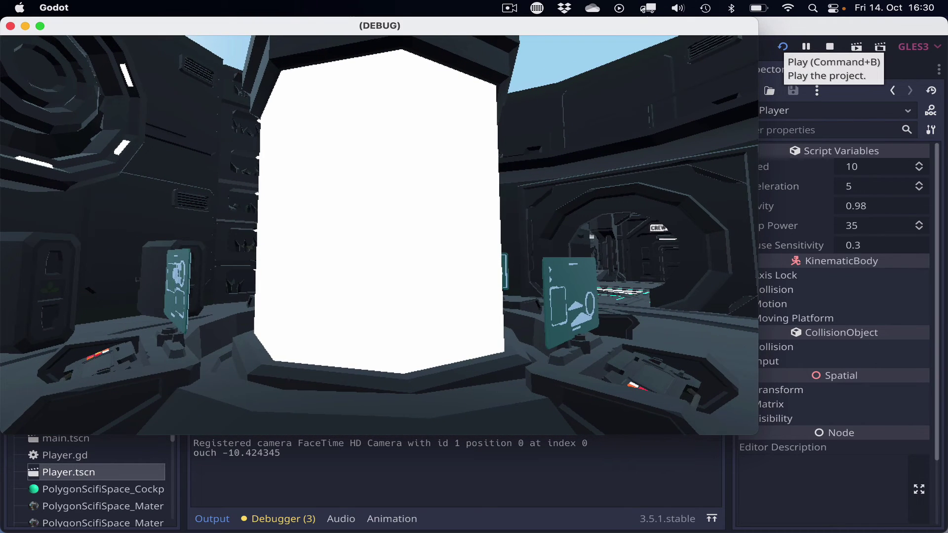
key(Escape)
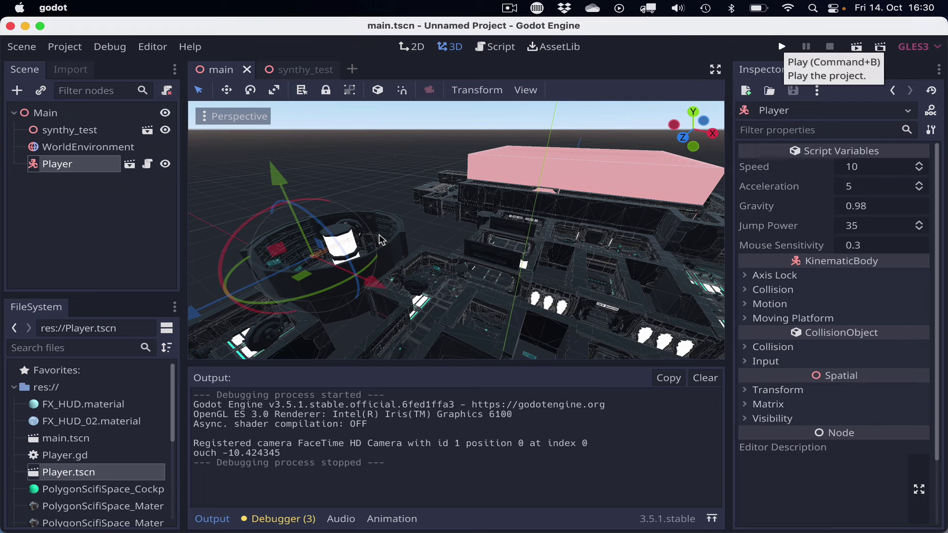
Open the synthy_test scene and select and frame the central glass tube
click(354, 250)
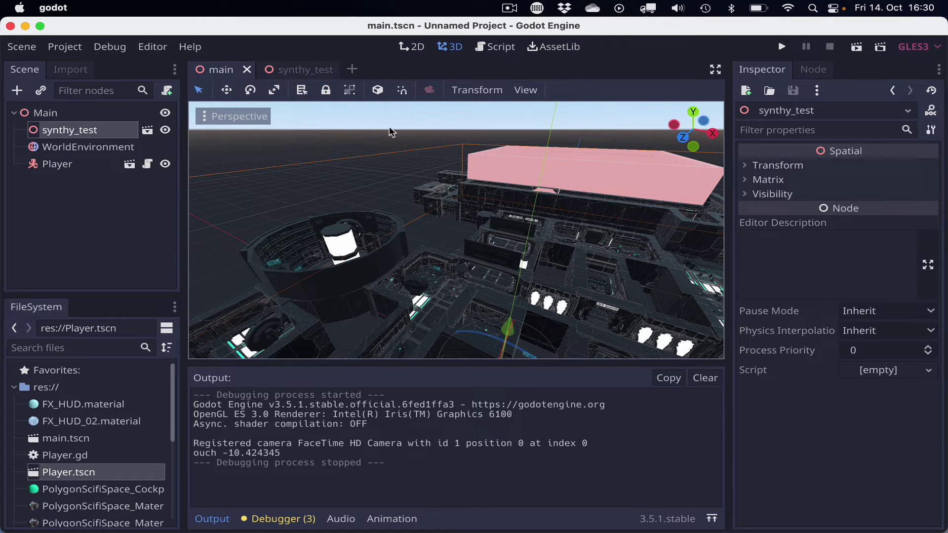
click(311, 78)
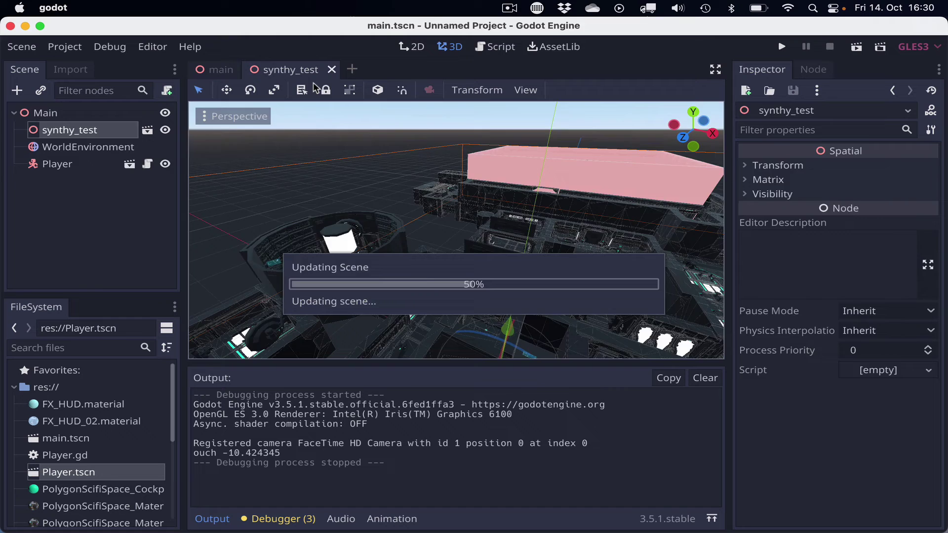
scroll(400, 211, up, 6)
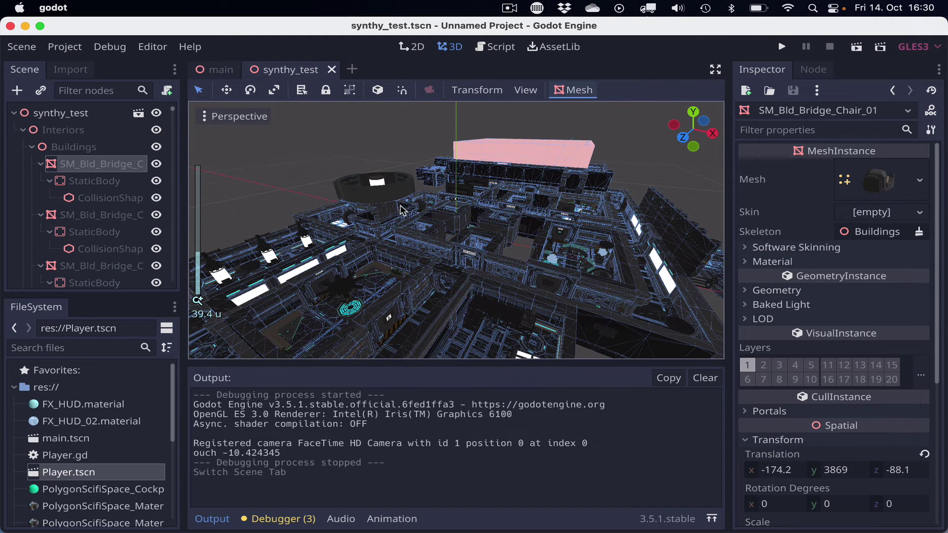
click(380, 186)
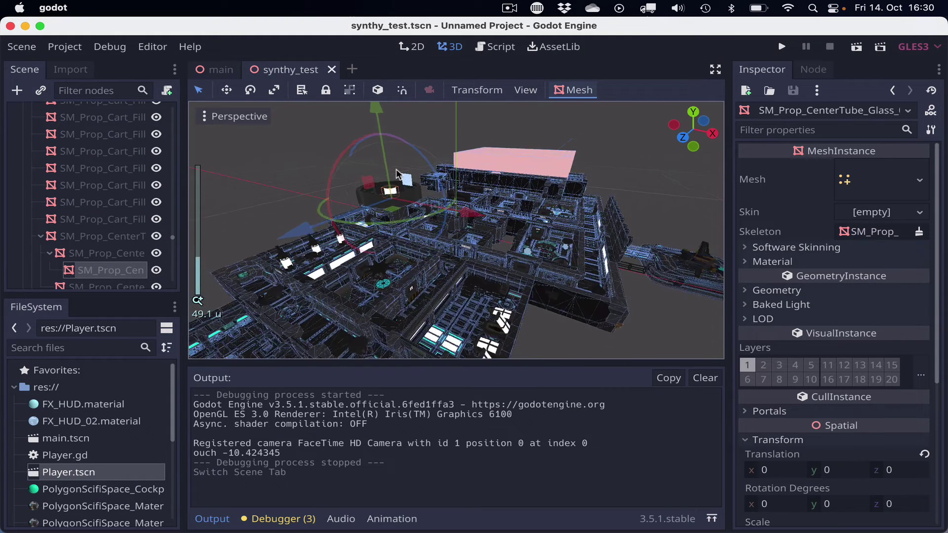
key(f)
scroll(348, 191, down, 3)
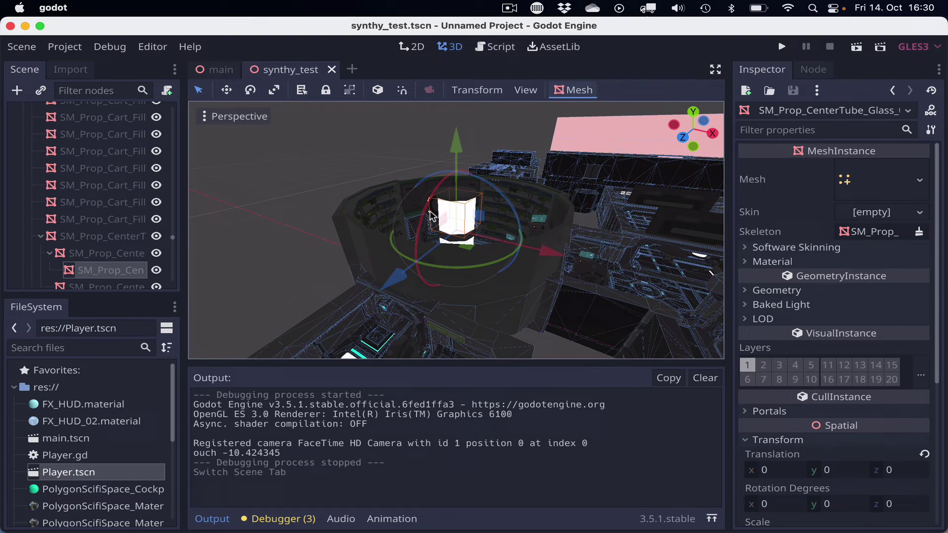
scroll(454, 220, up, 3)
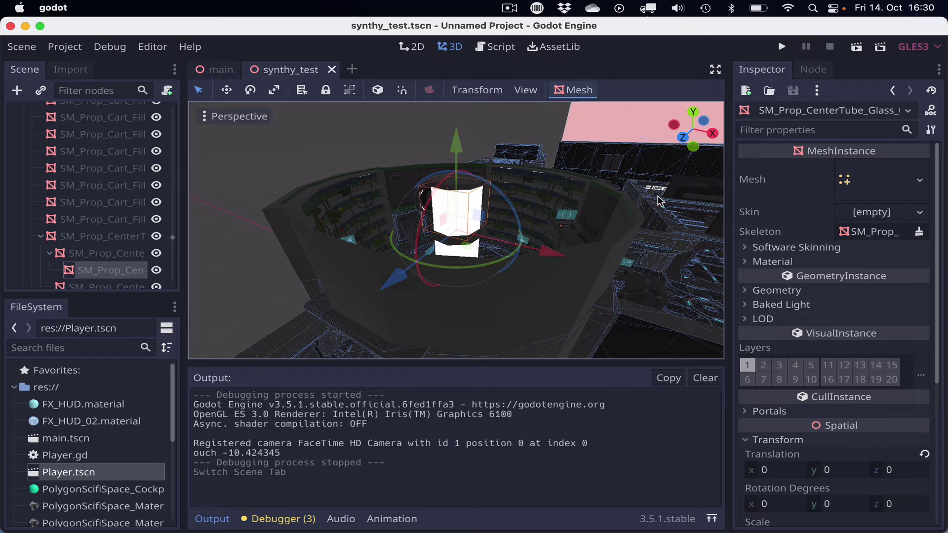
Open the tube mesh's Surface 1 glass material for editing
click(921, 182)
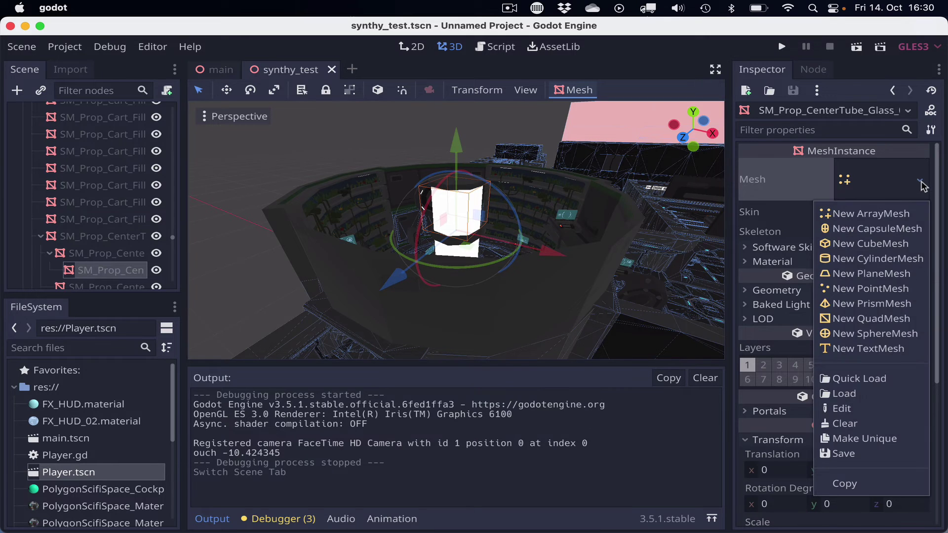
click(898, 410)
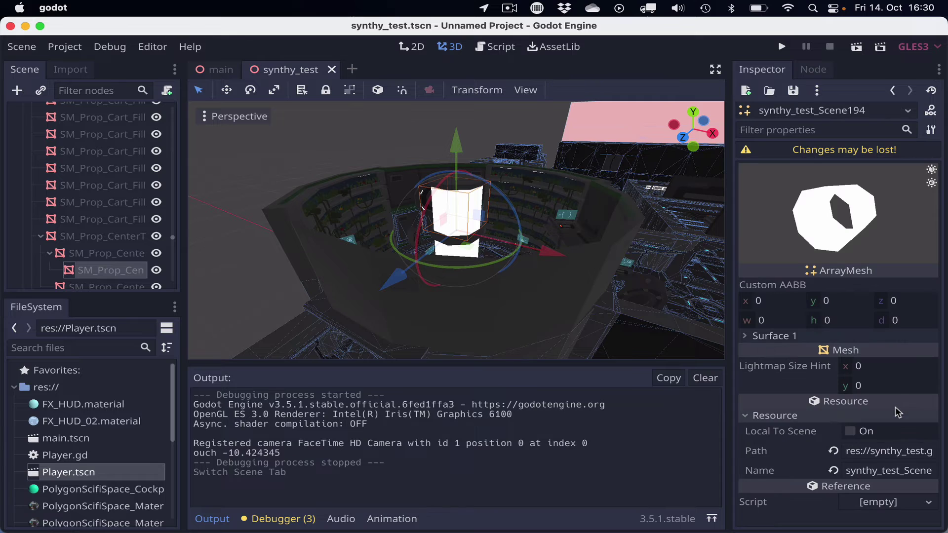
click(751, 343)
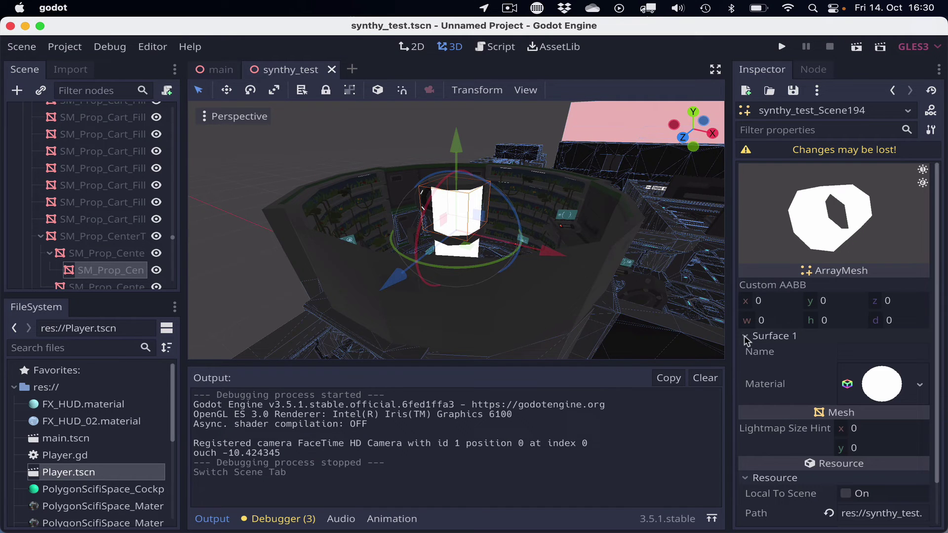
click(921, 386)
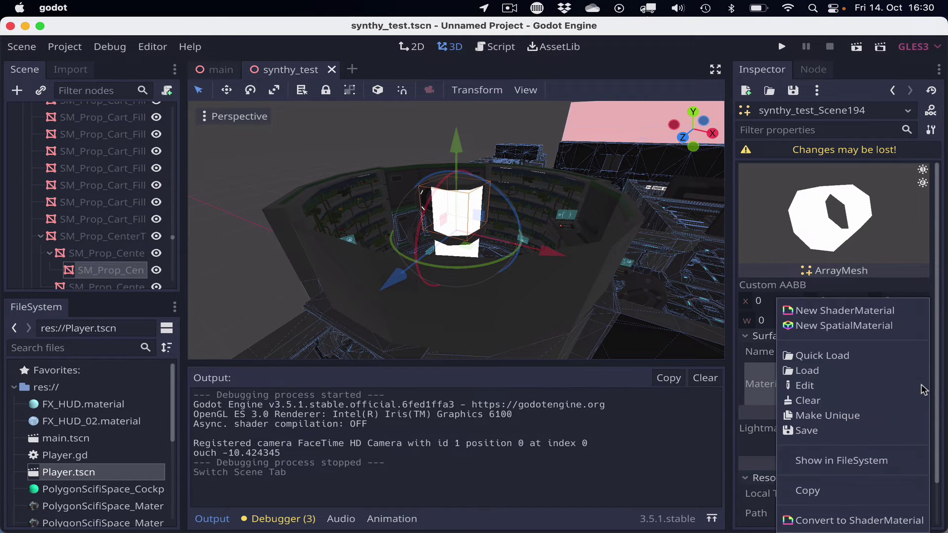
click(849, 390)
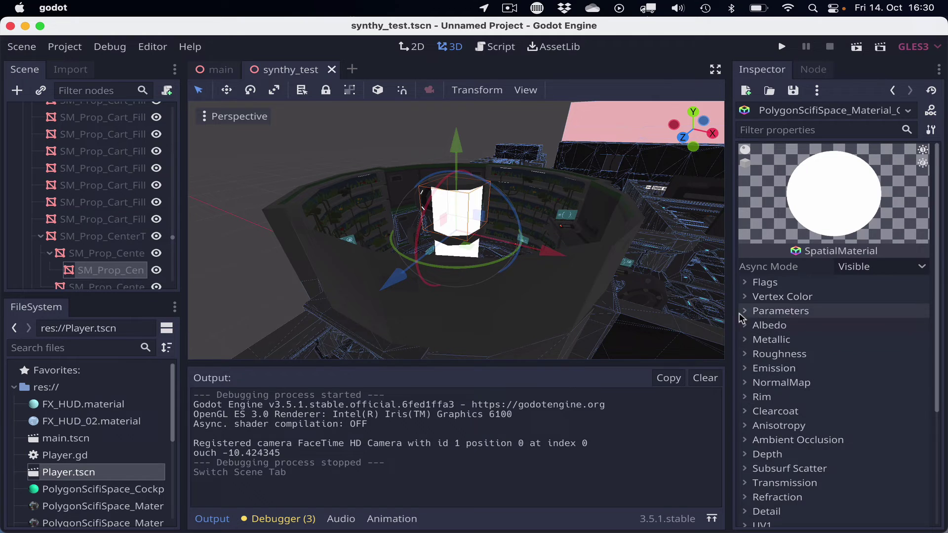
Enable Transparent in the glass material's flags and lower its albedo alpha to 30
click(750, 285)
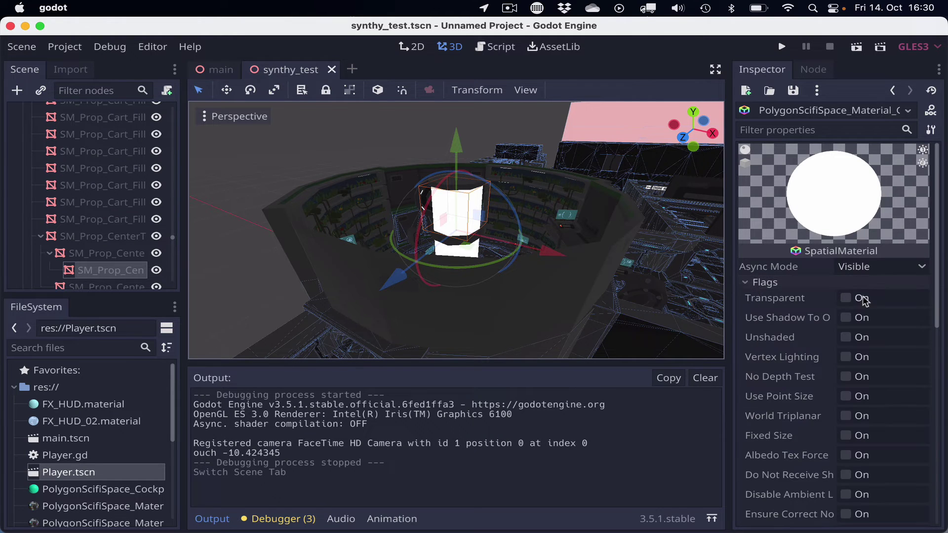
click(846, 299)
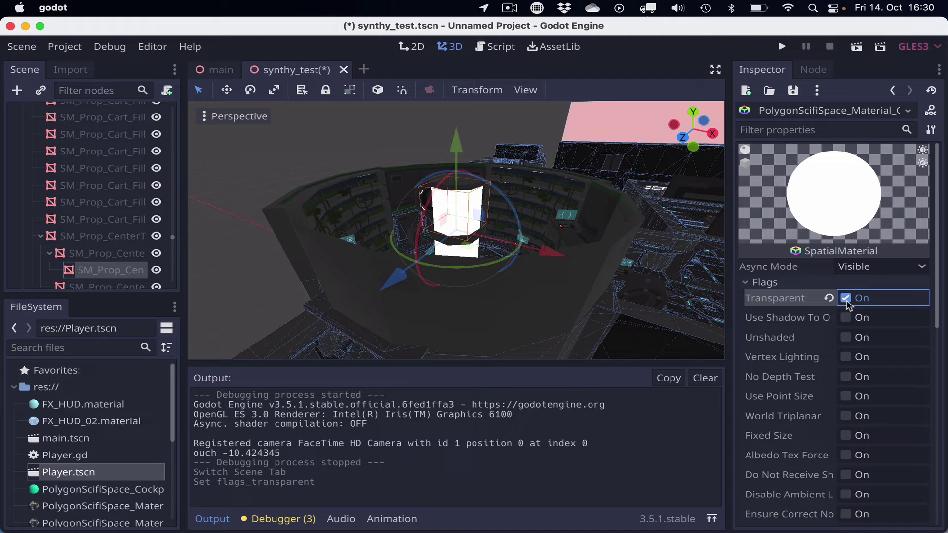
click(748, 284)
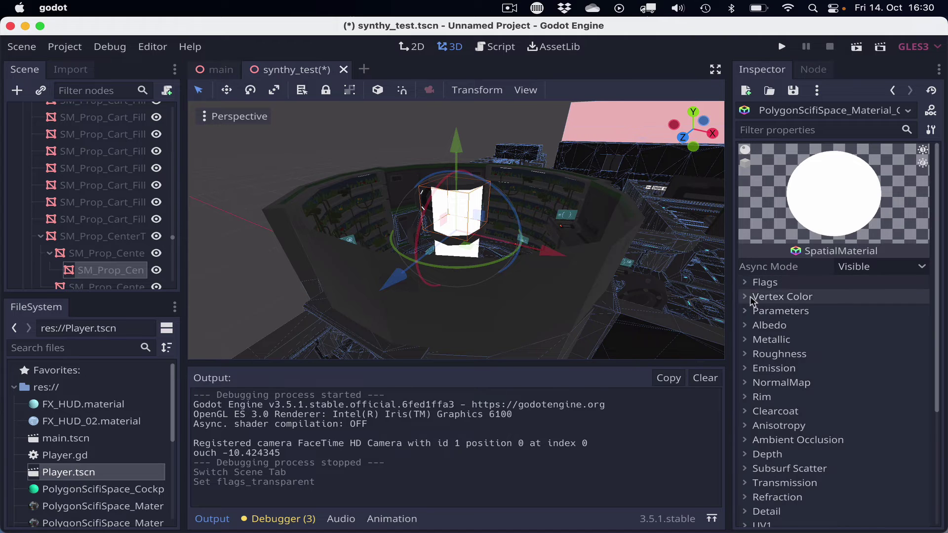
click(765, 325)
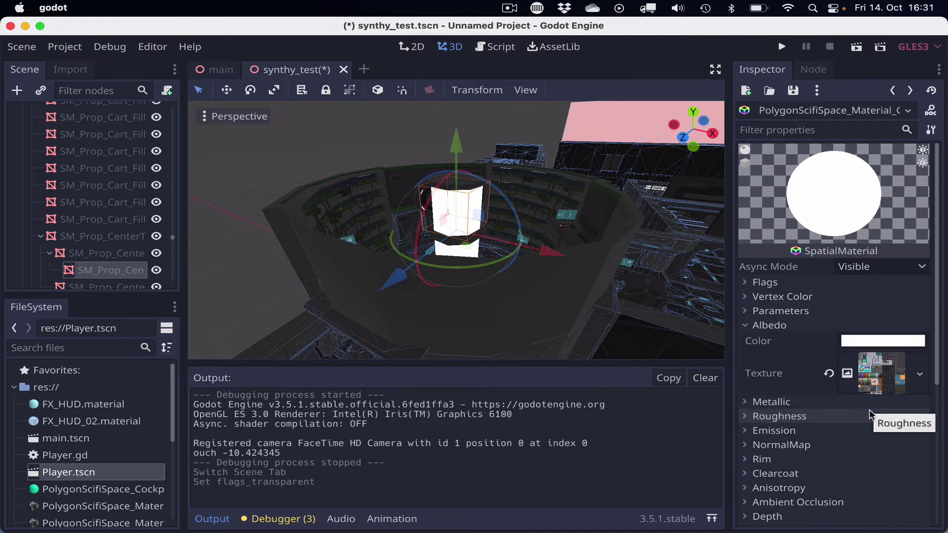
click(882, 341)
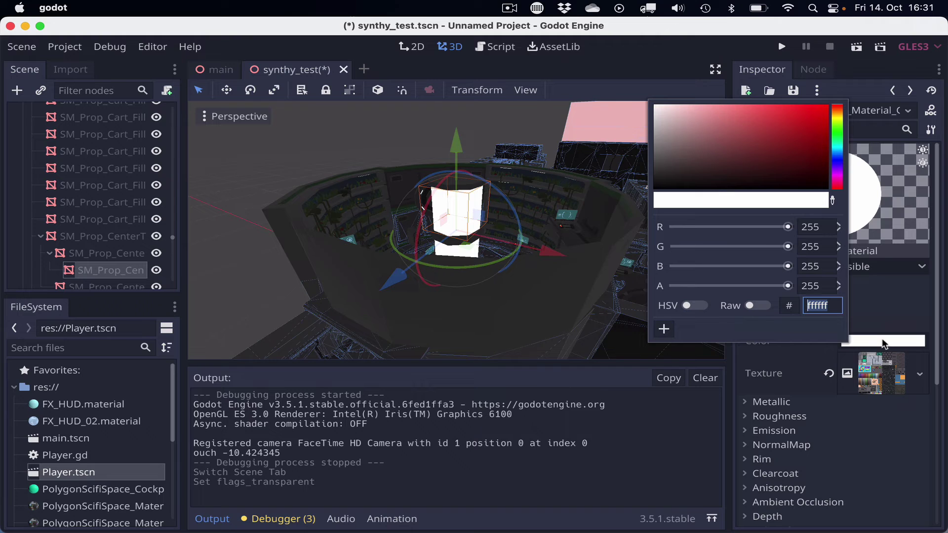
drag(787, 288, 684, 293)
Run main.tscn and walk the hydroponics room to check the see-through tube, then stop
click(596, 236)
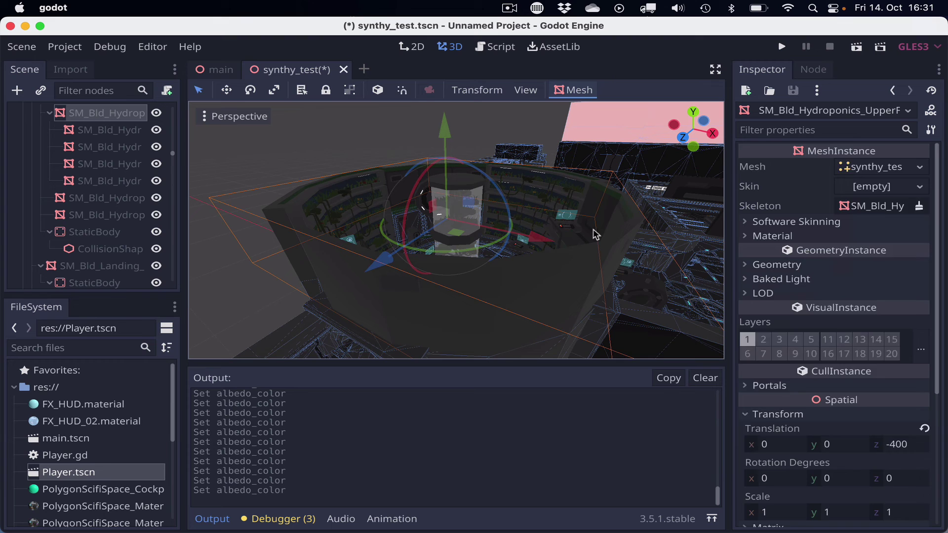
click(216, 70)
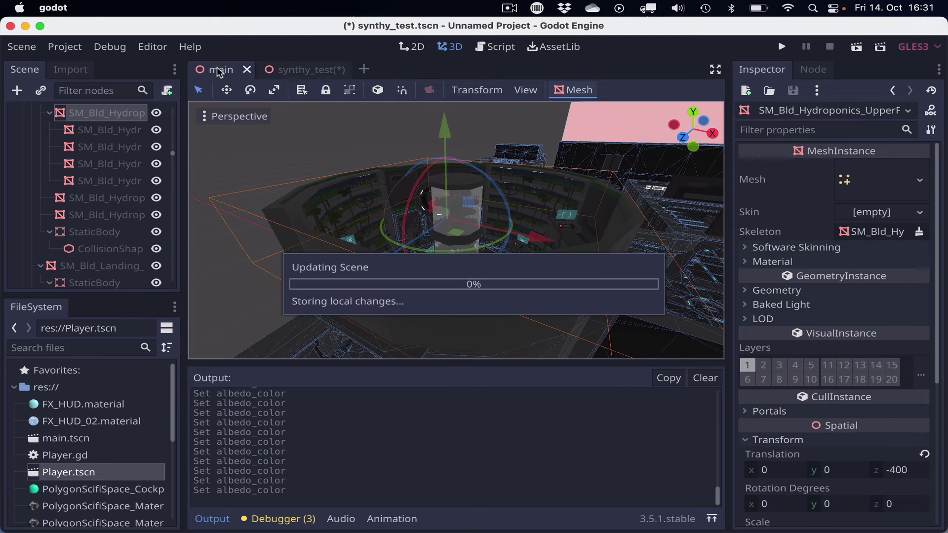
click(780, 48)
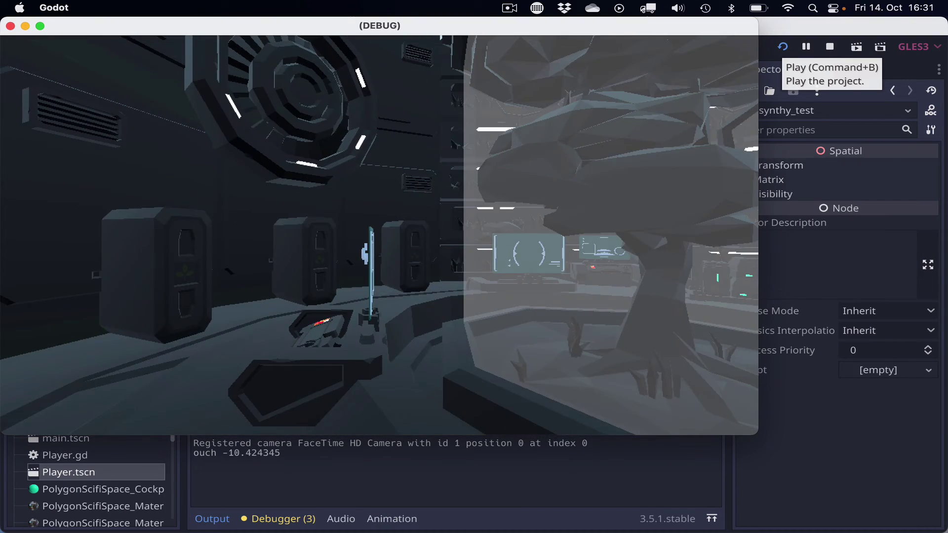
key(s)
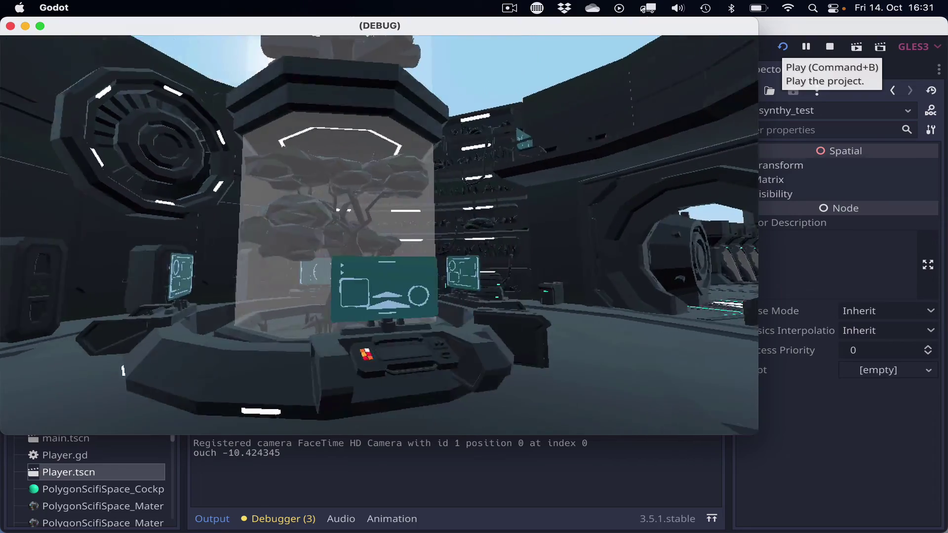
key(w)
key(Escape)
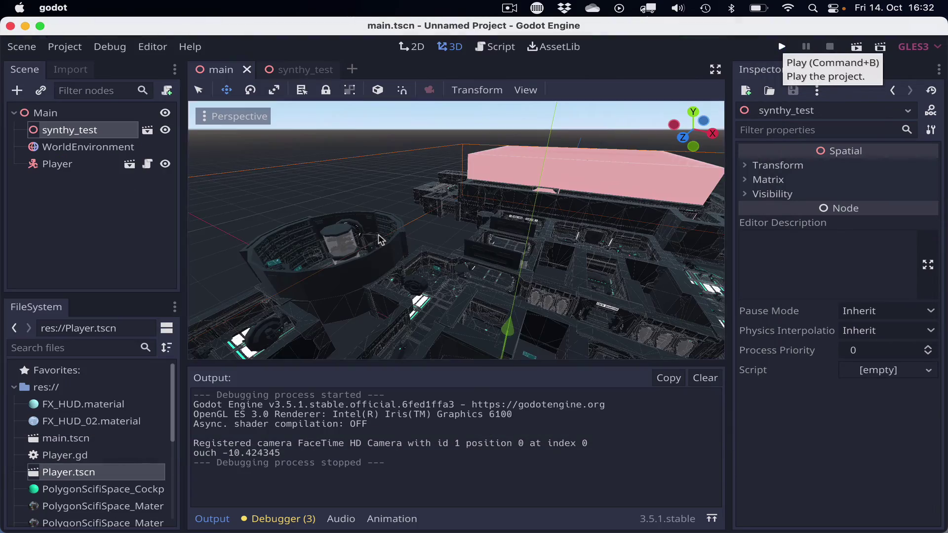
Undo the accidental level move and drag the Player along Z and X toward the cockpit
scroll(479, 266, down, 20)
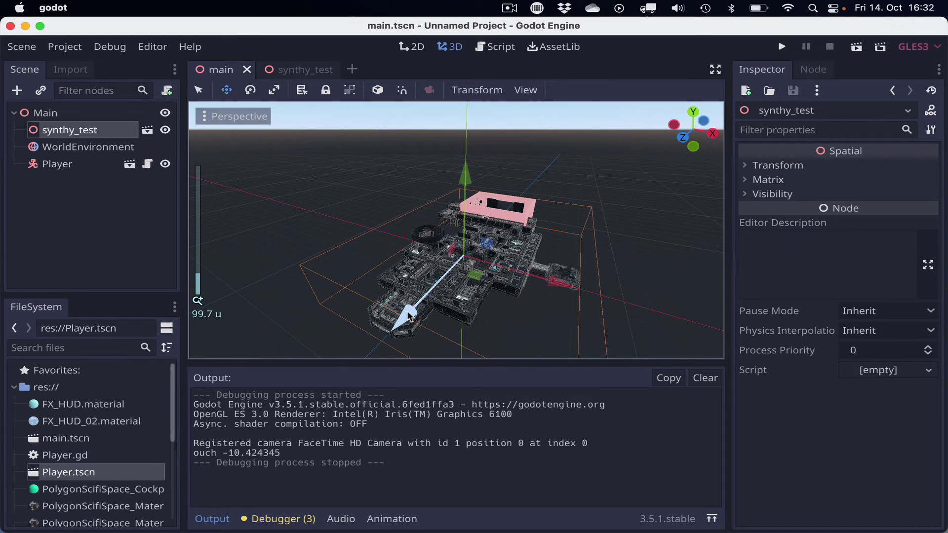
drag(408, 316, 461, 266)
key(cmd+z)
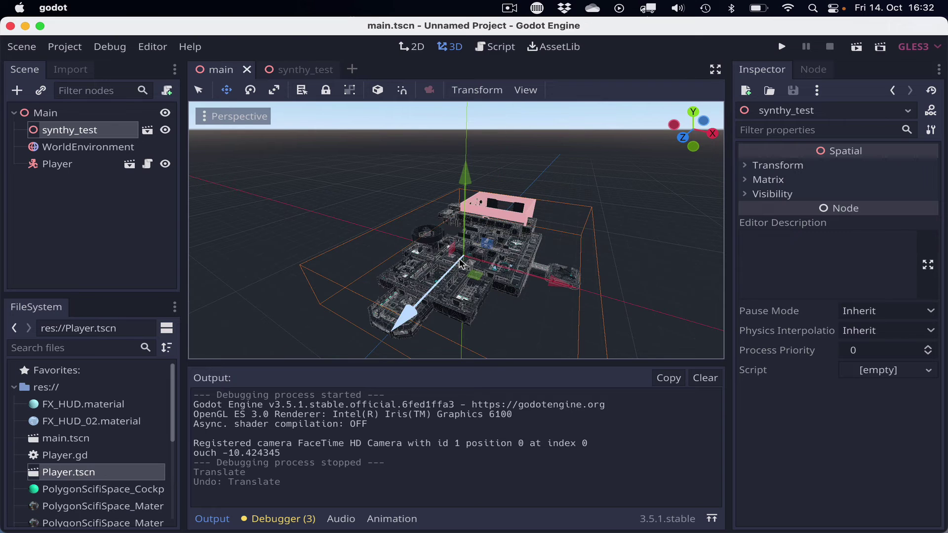
click(77, 166)
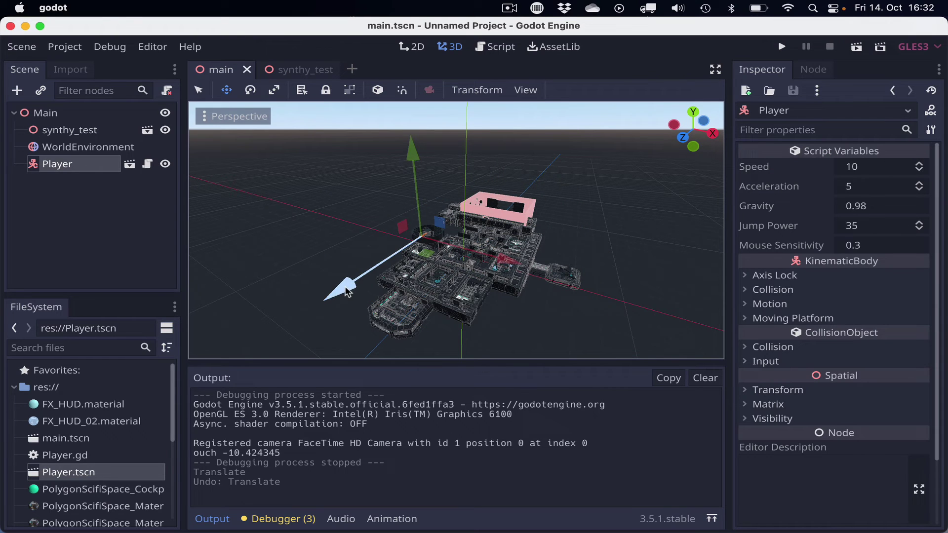
drag(348, 291, 249, 352)
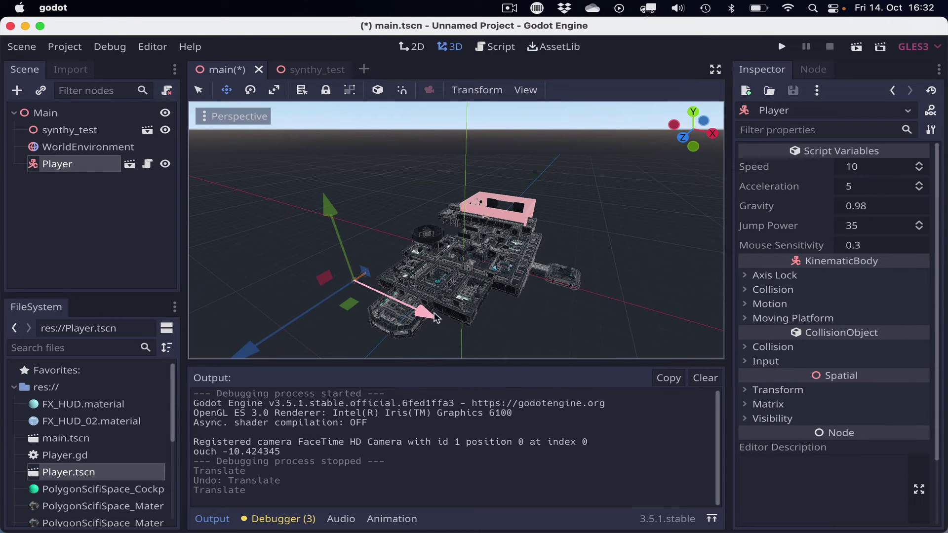
drag(436, 317, 505, 382)
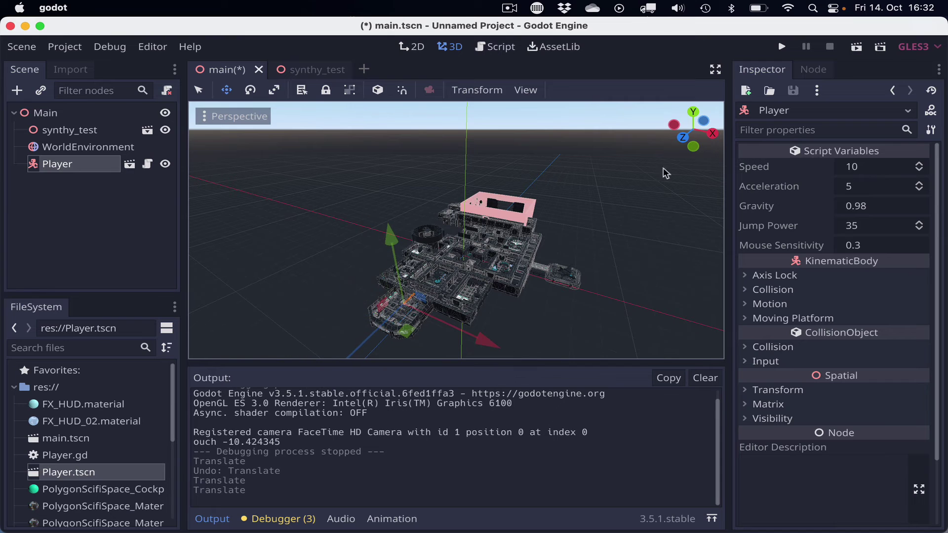
Play-test from the new spawn, walking forward through the cockpit, then stop
click(781, 47)
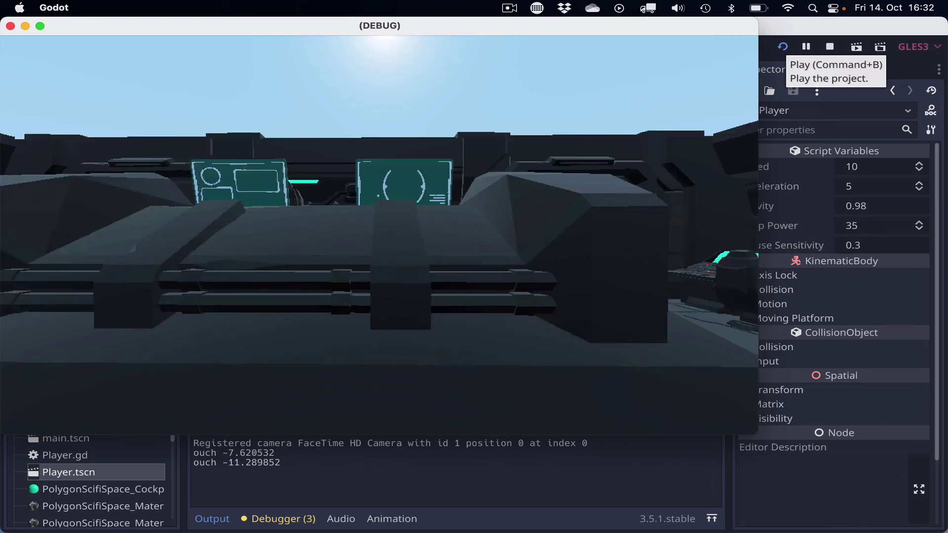
key(w)
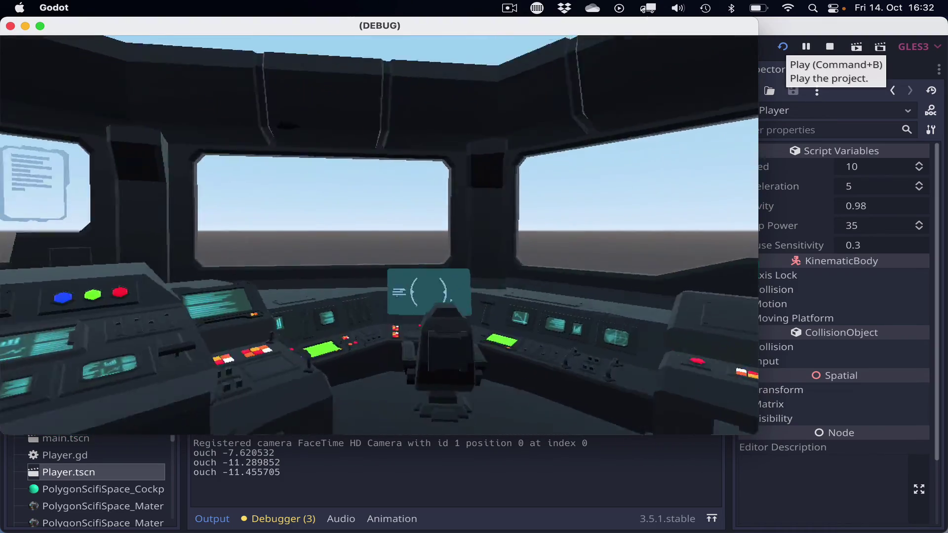
mouse_move(380, 235)
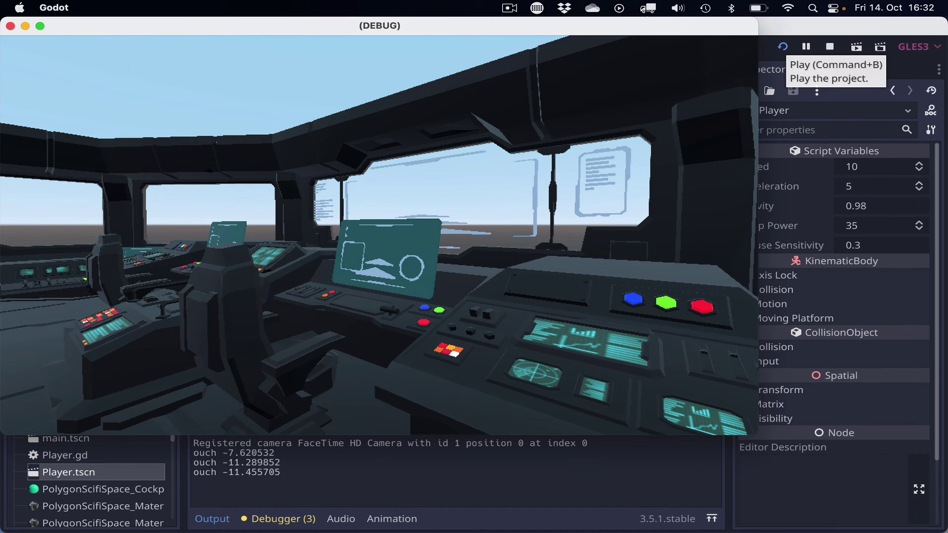
key(Escape)
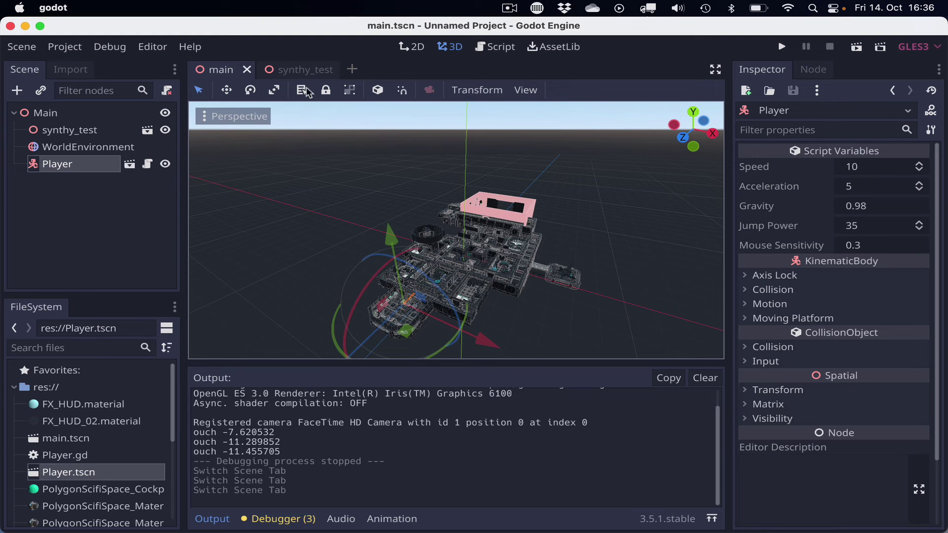
In synthy_test.tscn, orbit and fly the view down into the ship's cockpit
click(302, 74)
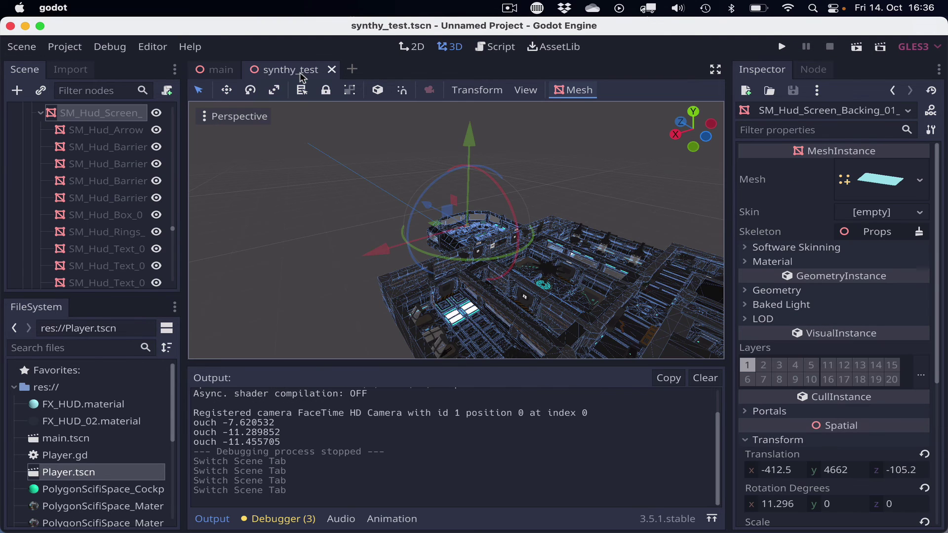
scroll(461, 171, up, 5)
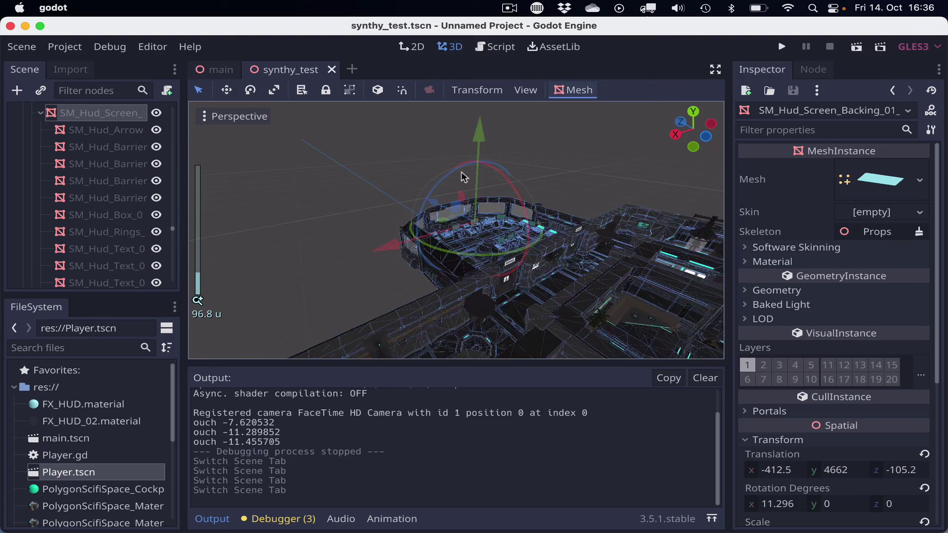
middle_drag(461, 171, 427, 174)
key(w)
right_drag(427, 174, 454, 191)
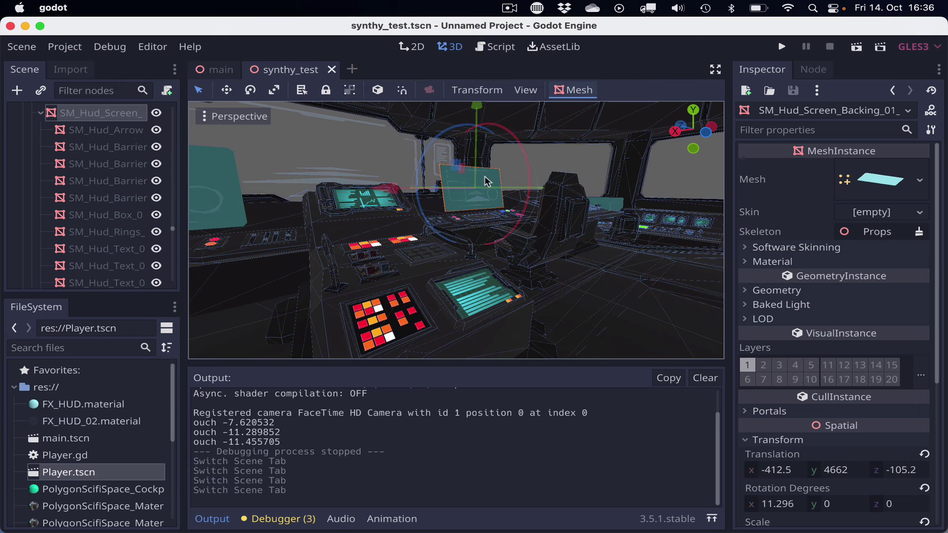
Select the front teal HUD screen and edit its ArrayMesh resource
click(220, 183)
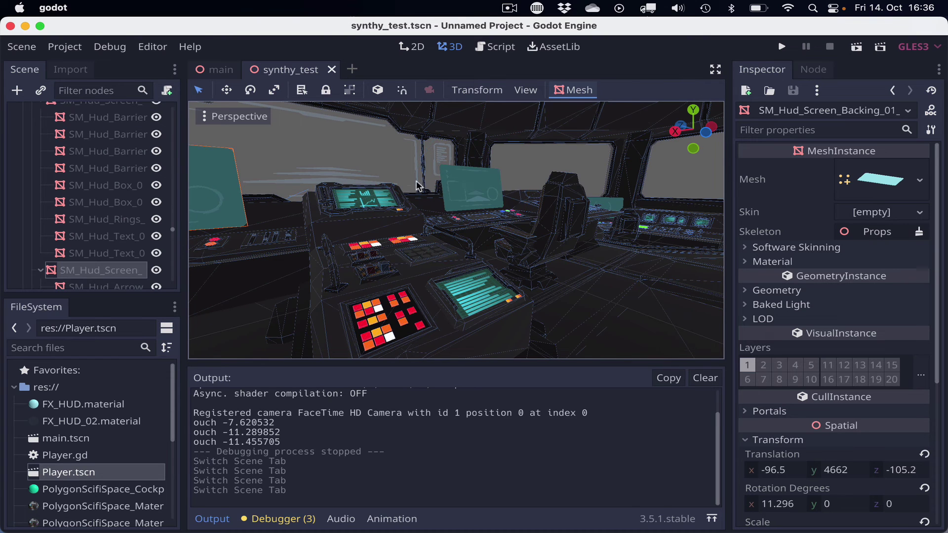
click(474, 191)
click(920, 182)
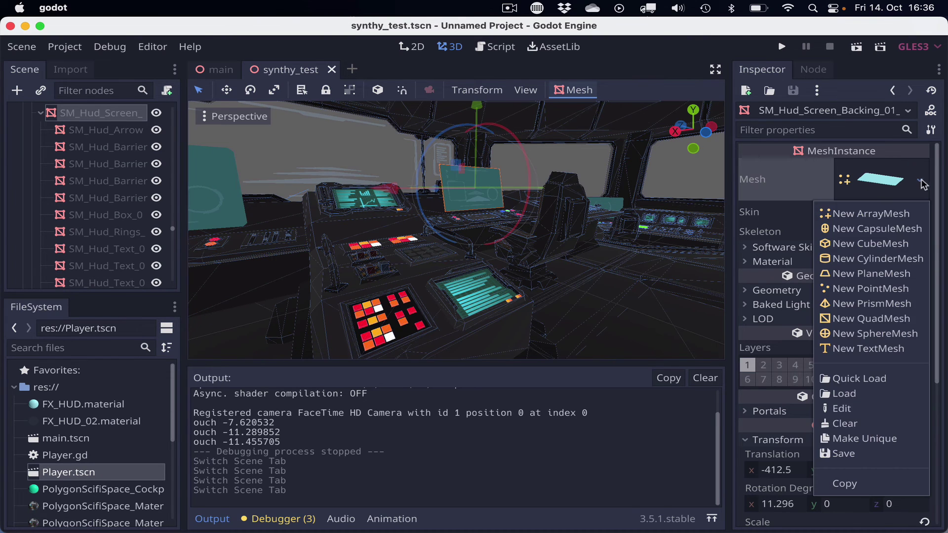
click(840, 409)
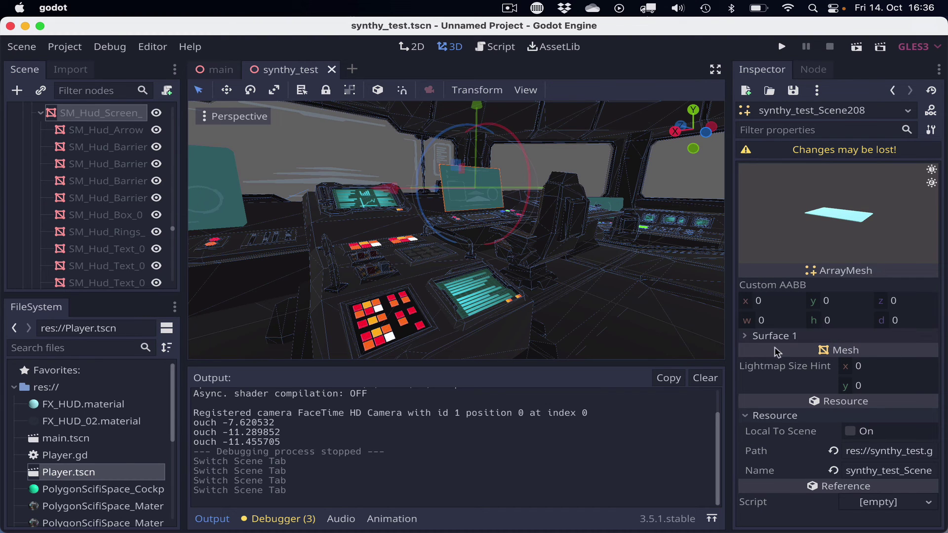
Open Surface 1's FX_HUD.material, enable Transparent, and set its albedo alpha to 36
click(754, 337)
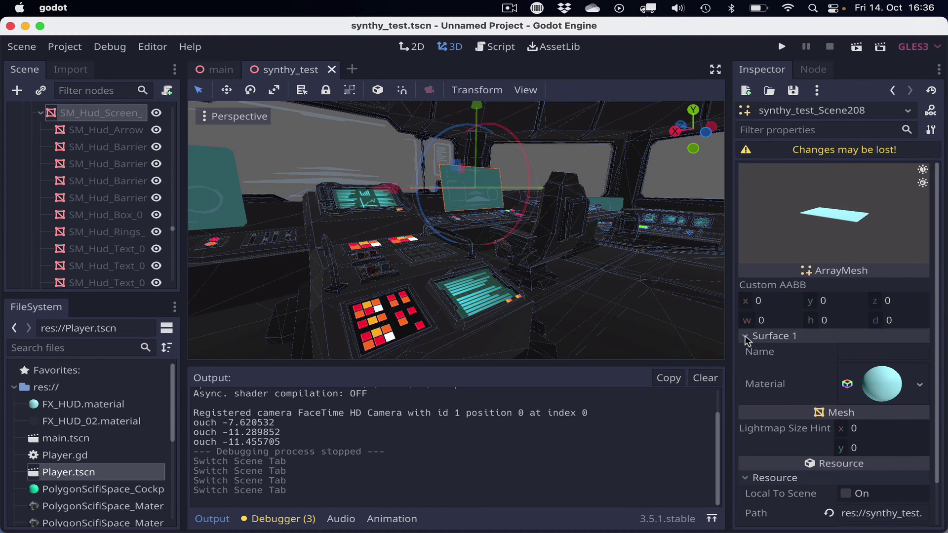
click(919, 386)
click(839, 386)
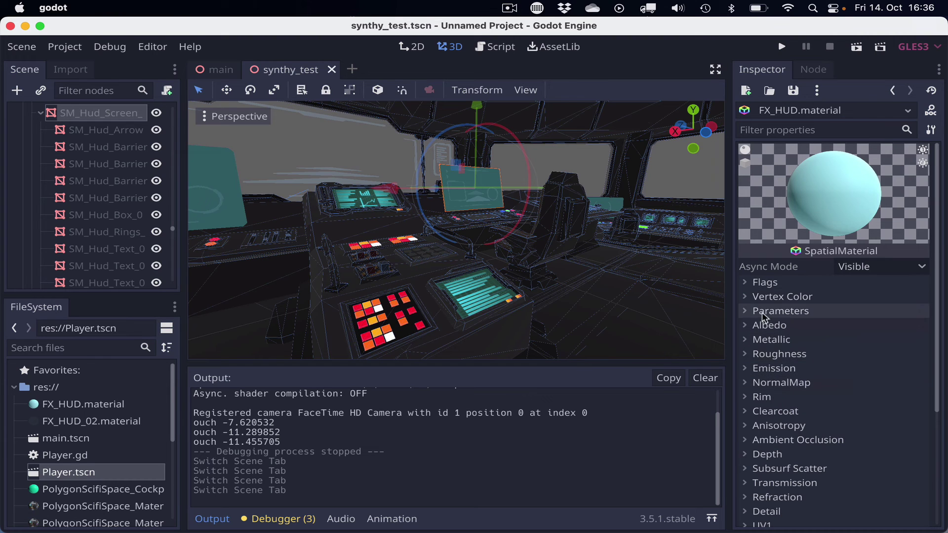
click(742, 284)
click(847, 298)
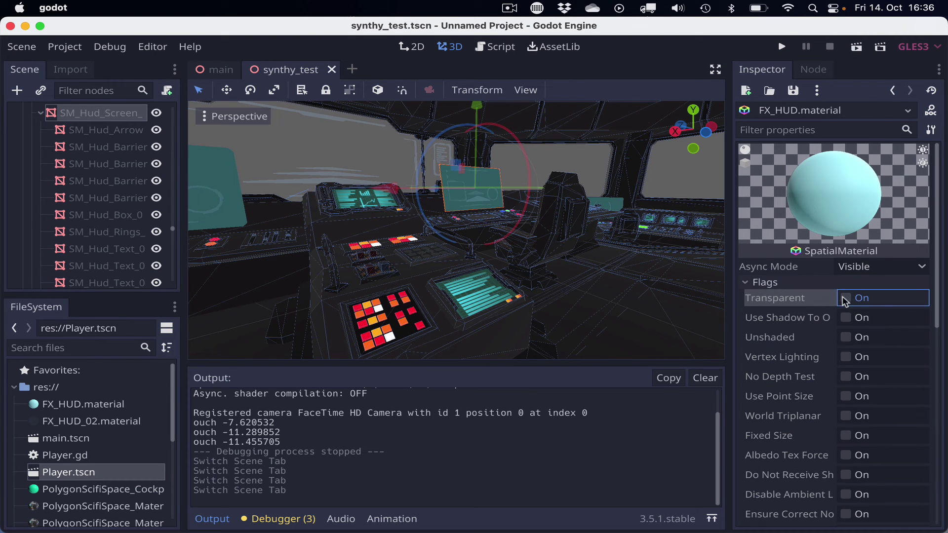
click(745, 282)
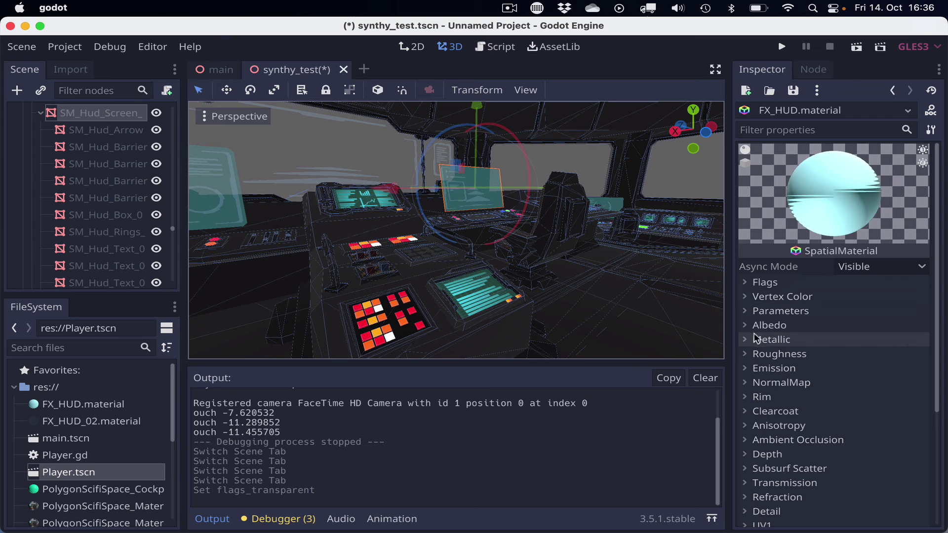
click(794, 324)
click(881, 344)
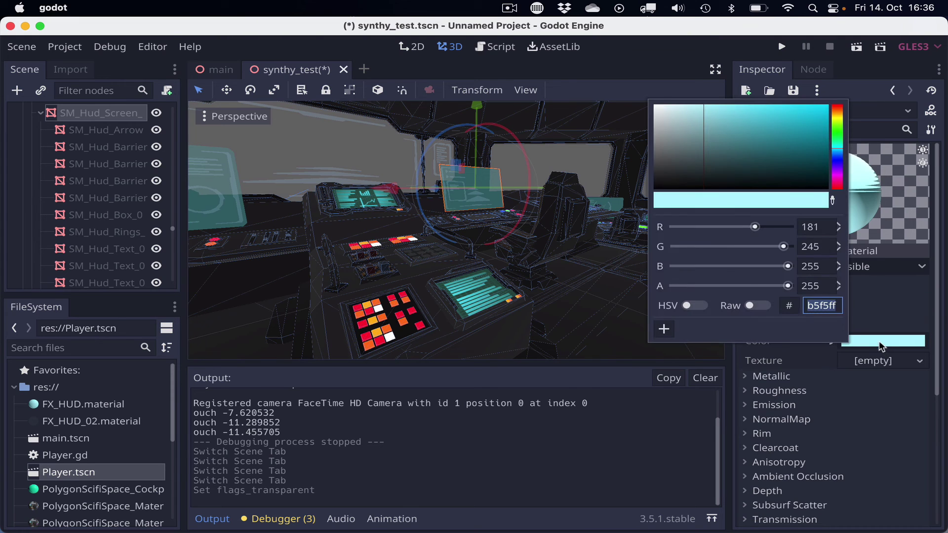
drag(786, 290, 689, 290)
click(623, 285)
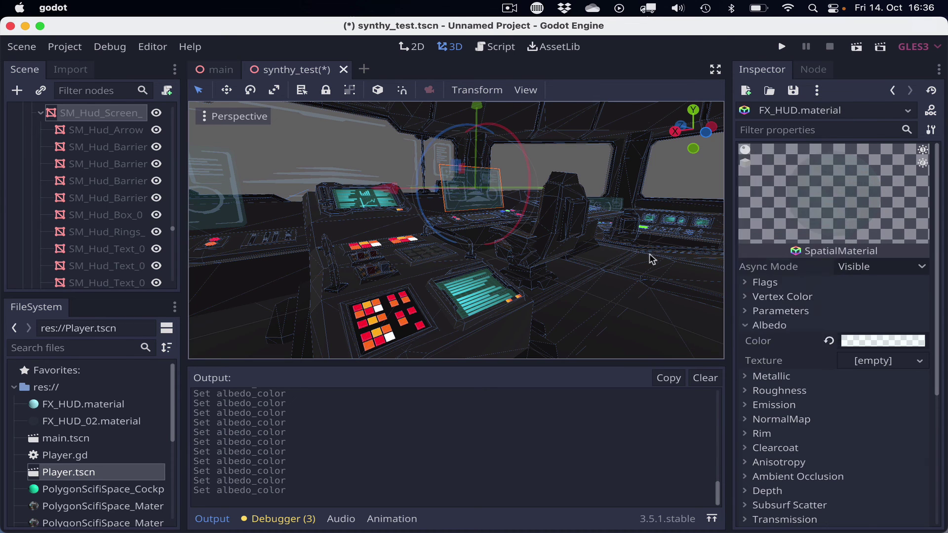
Save synthy_test.tscn and launch the game to view the translucent HUD panels
click(780, 49)
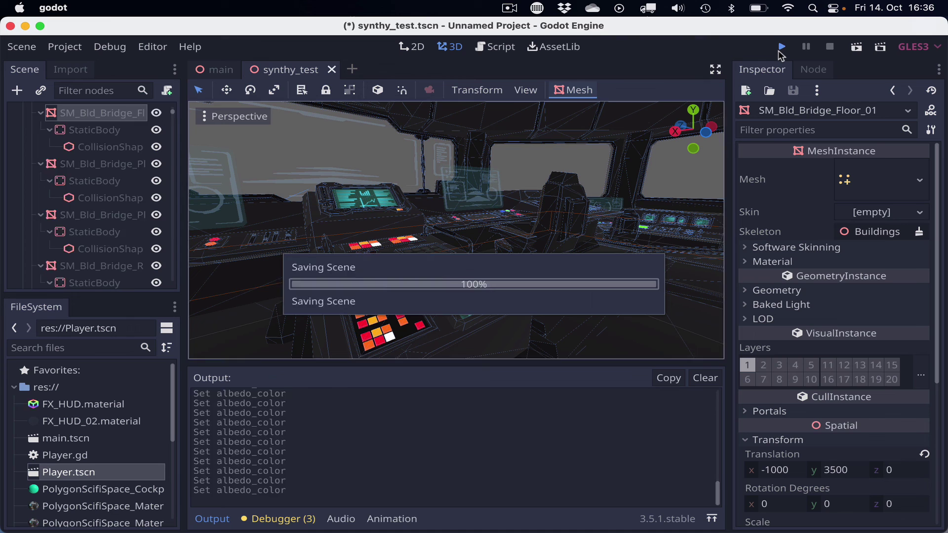